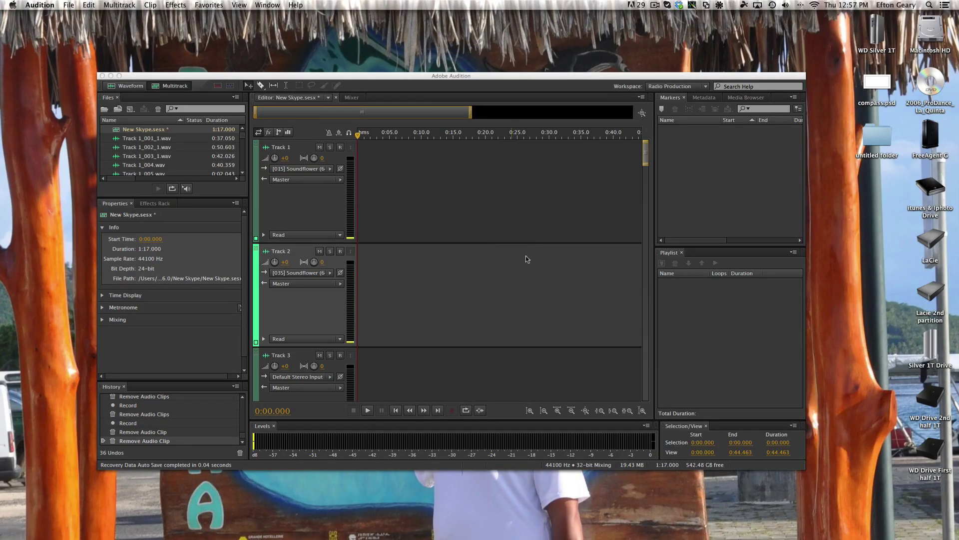
# Shift the Audition session window back and forth by its title bar
pyautogui.moveTo(398, 78)
pyautogui.mouseDown()
pyautogui.moveTo(388, 68)
pyautogui.moveTo(406, 70)
pyautogui.moveTo(403, 61)
pyautogui.mouseUp()
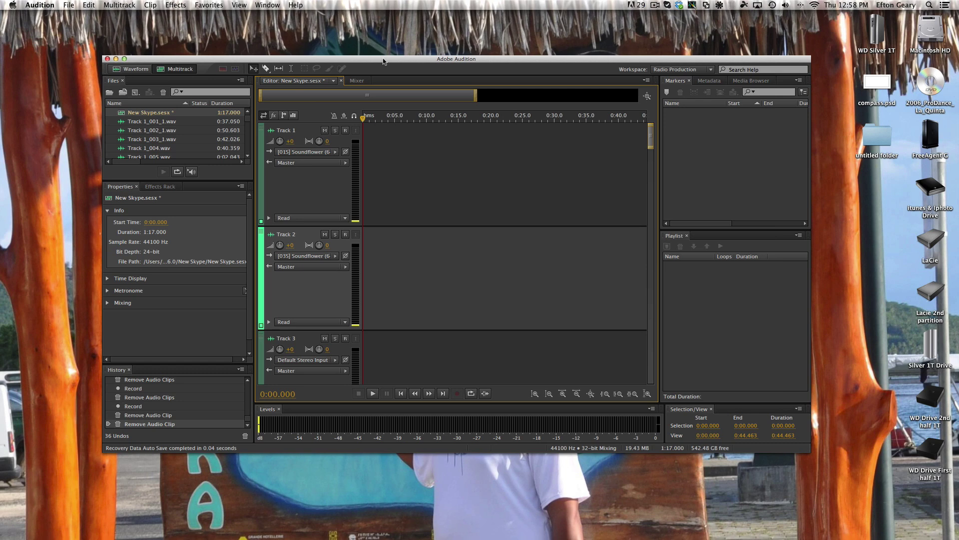
pyautogui.moveTo(383, 61); pyautogui.dragTo(376, 58)
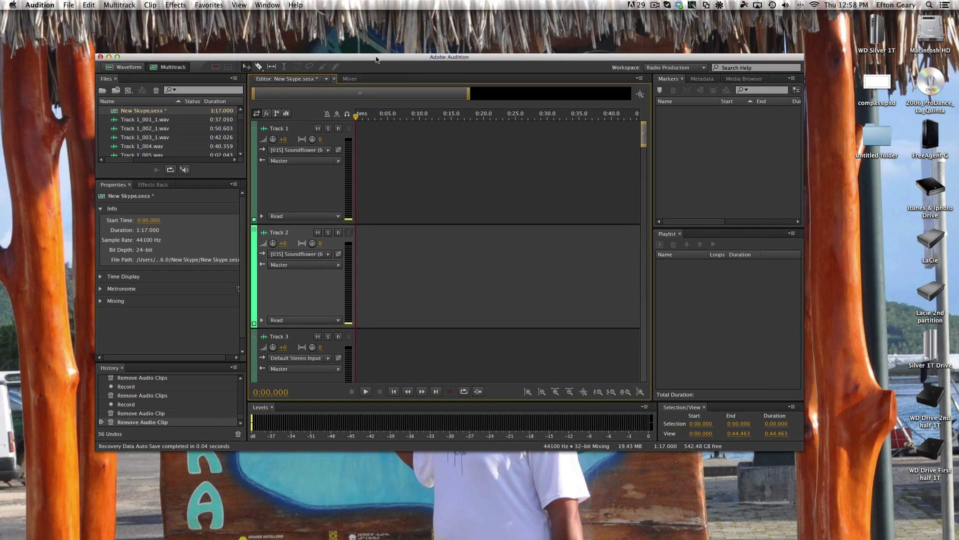
pyautogui.moveTo(376, 59); pyautogui.dragTo(381, 53)
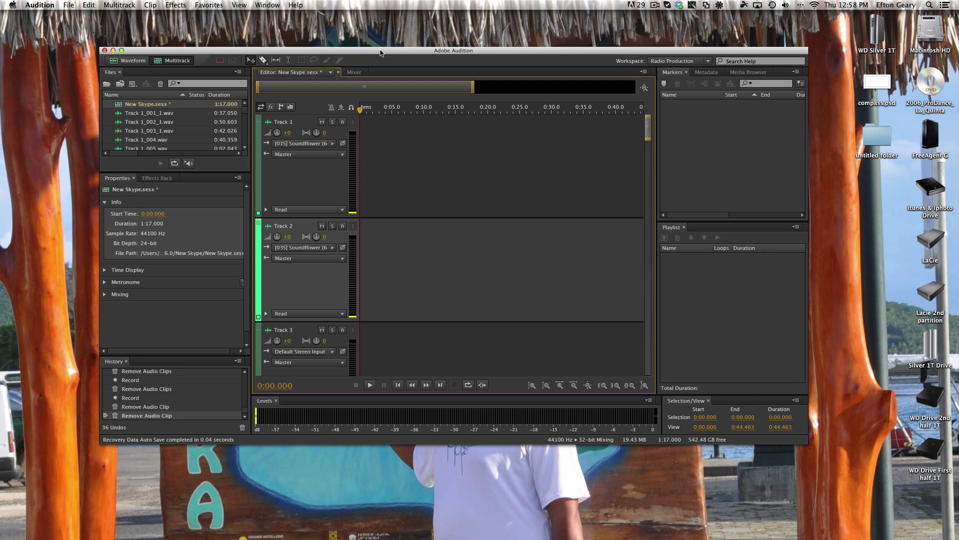
pyautogui.moveTo(380, 53)
pyautogui.mouseDown()
pyautogui.moveTo(366, 41)
pyautogui.moveTo(385, 48)
pyautogui.mouseUp()
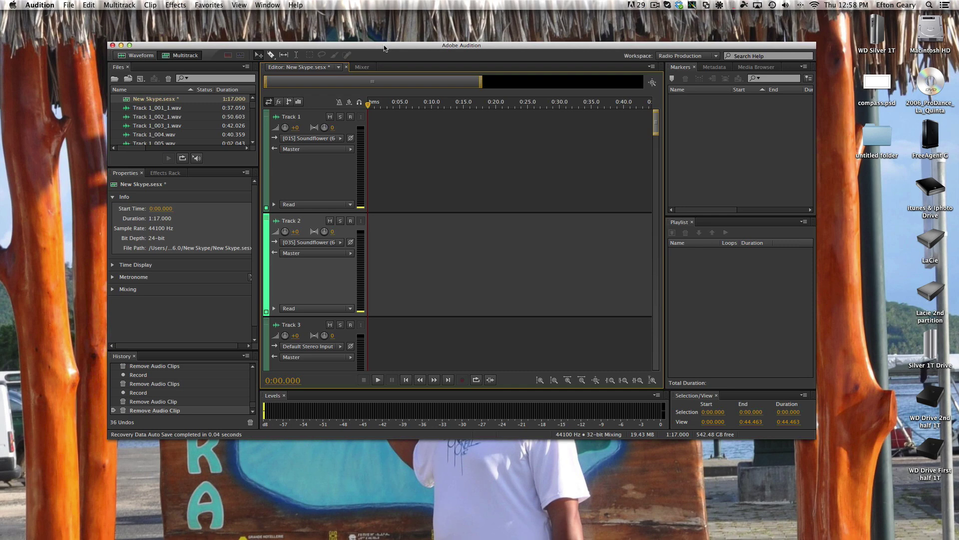
pyautogui.moveTo(385, 48); pyautogui.dragTo(372, 46)
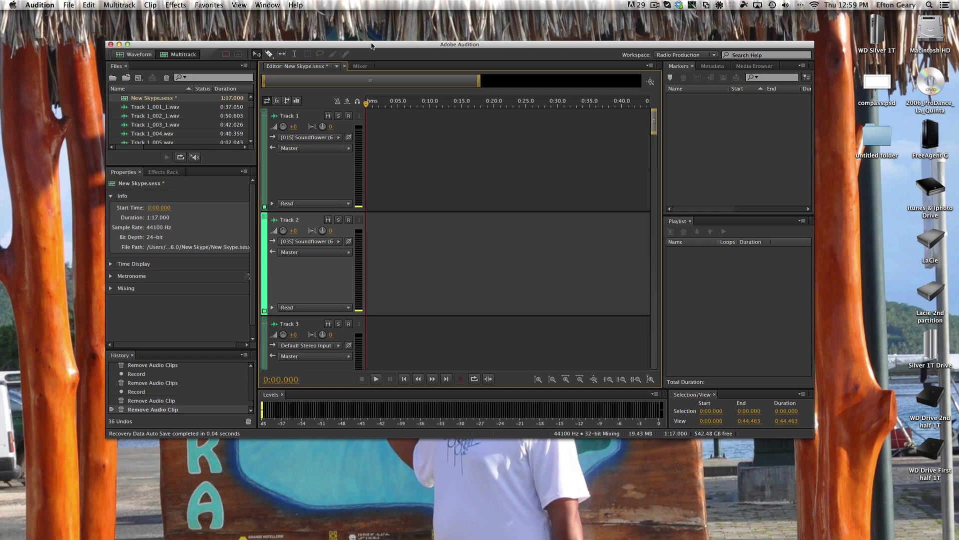
pyautogui.moveTo(370, 46); pyautogui.dragTo(348, 44)
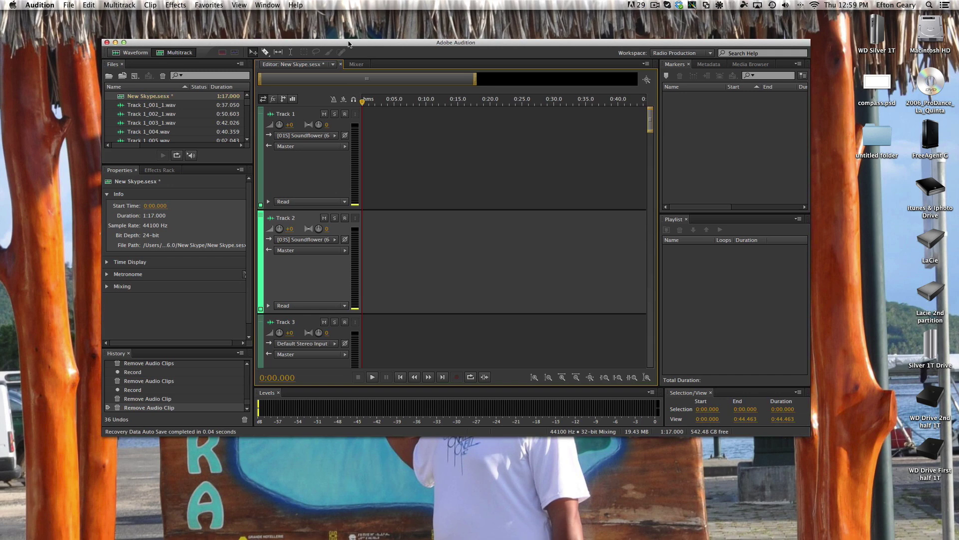
pyautogui.moveTo(348, 44)
pyautogui.mouseDown()
pyautogui.moveTo(355, 83)
pyautogui.moveTo(341, 47)
pyautogui.mouseUp()
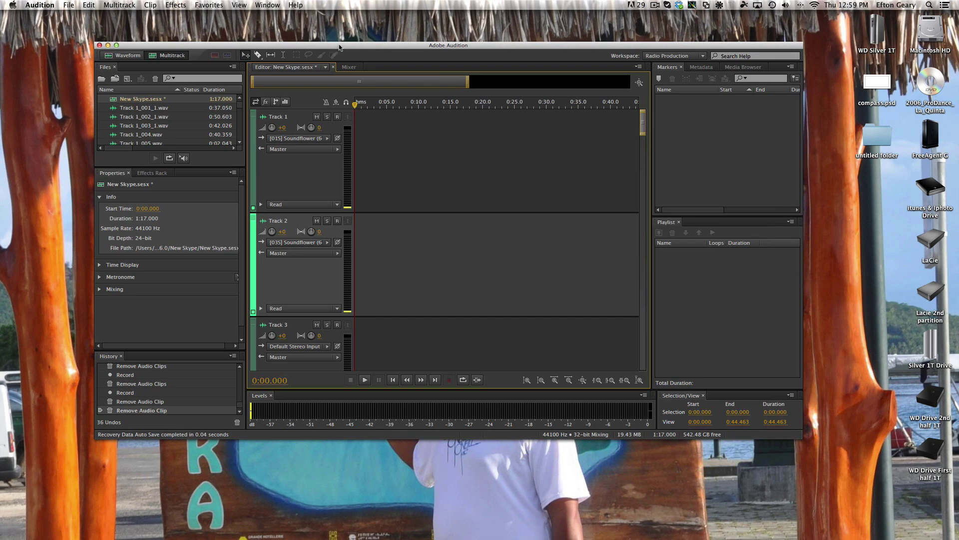
pyautogui.moveTo(339, 47)
pyautogui.mouseDown()
pyautogui.moveTo(334, 71)
pyautogui.moveTo(341, 65)
pyautogui.mouseUp()
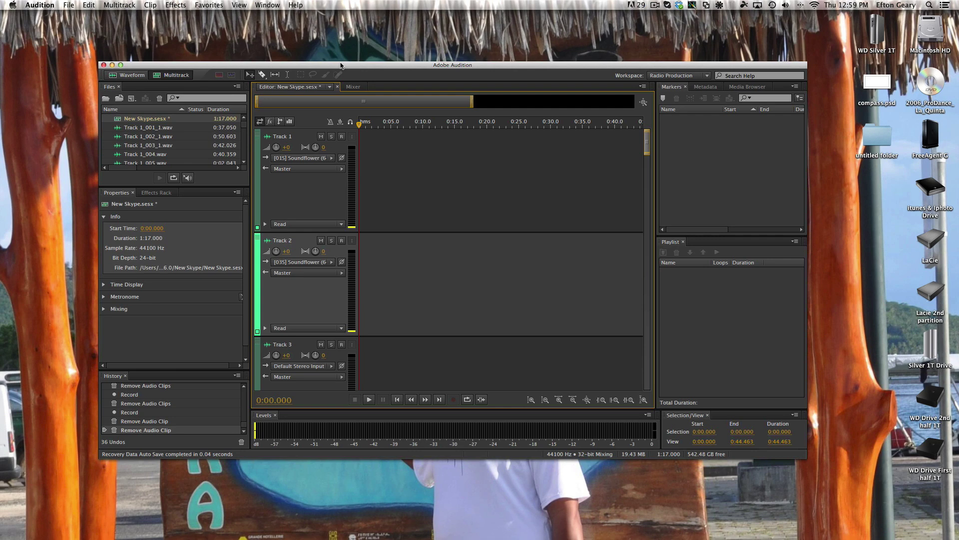
# Lower the Audition window, then bring the Freebies browser forward and move it up-left
pyautogui.moveTo(344, 68); pyautogui.dragTo(338, 75)
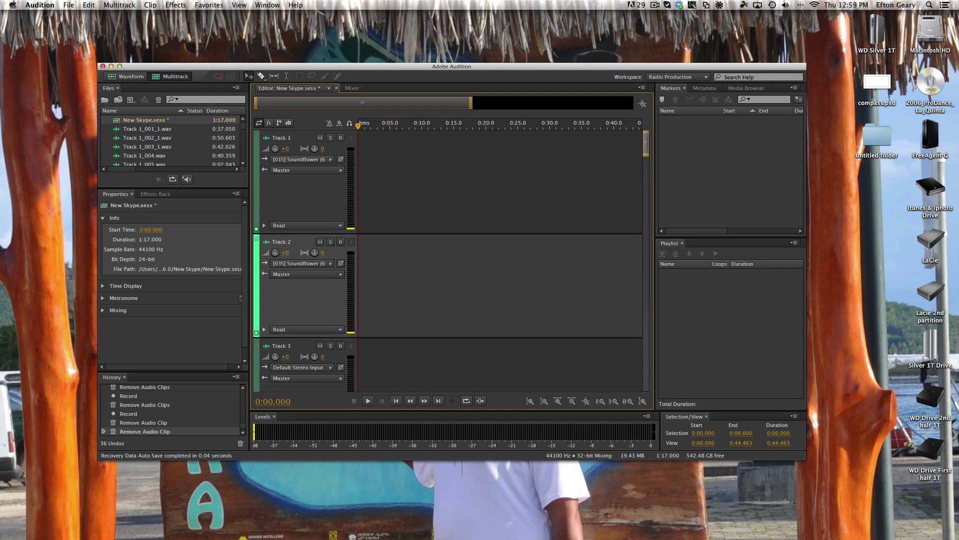
pyautogui.press('cmd+Tab')
pyautogui.moveTo(454, 79); pyautogui.dragTo(383, 40)
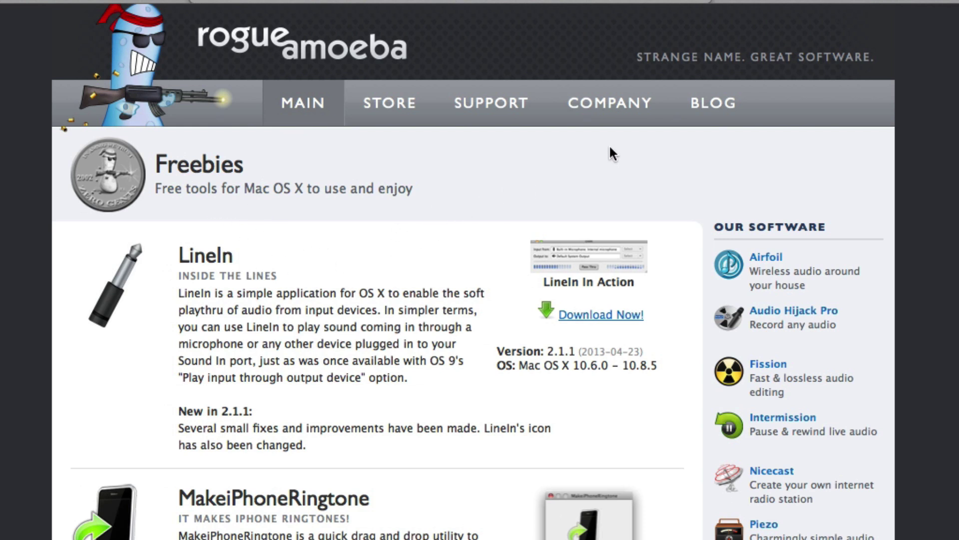
# Switch the browser to the 'Download Soundflower – Cycling 74' tab
pyautogui.click(784, 4)
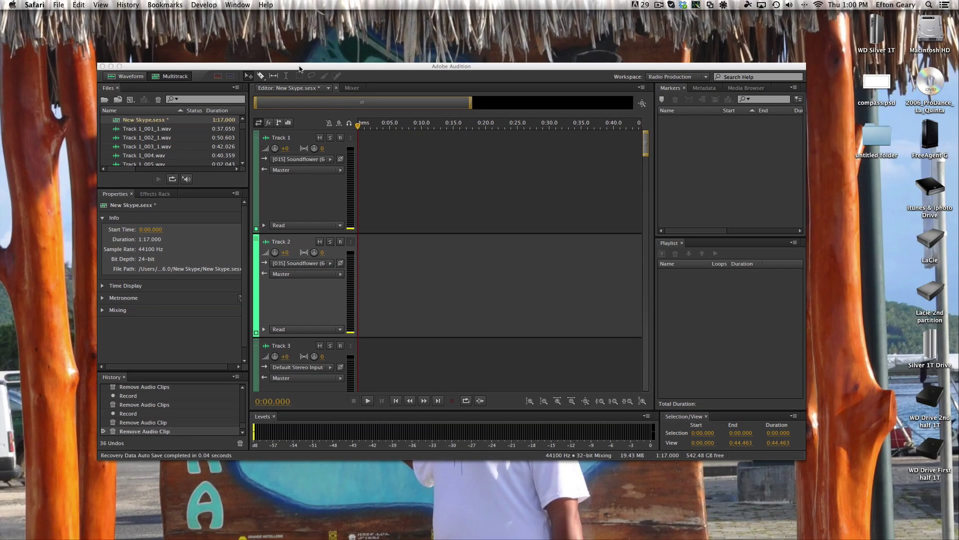
# Back in Audition, set Soundflowerbed's Soundflower (2ch) output to Plantronics .Audio 478 USB
pyautogui.click(298, 69)
pyautogui.moveTo(296, 69); pyautogui.dragTo(293, 64)
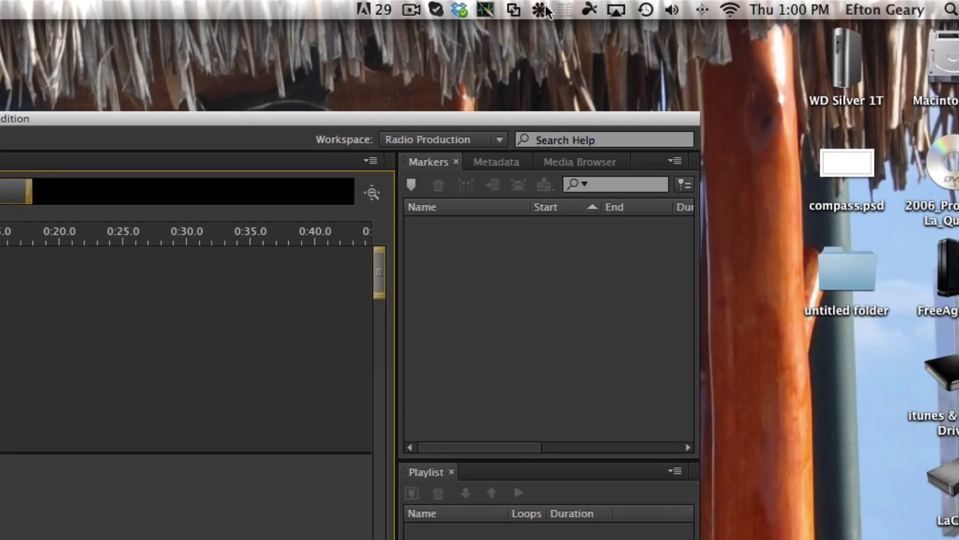
pyautogui.click(724, 5)
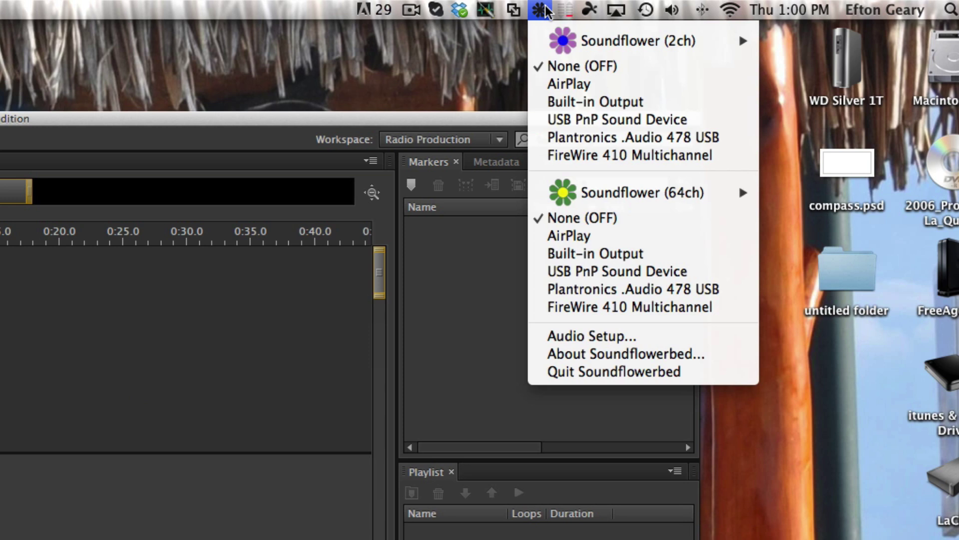
pyautogui.moveTo(564, 46)
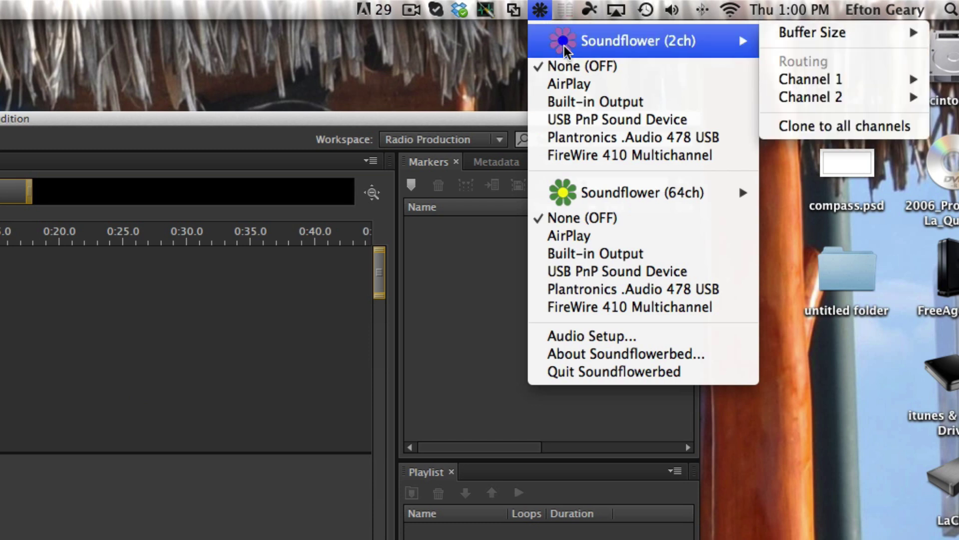
pyautogui.moveTo(592, 200)
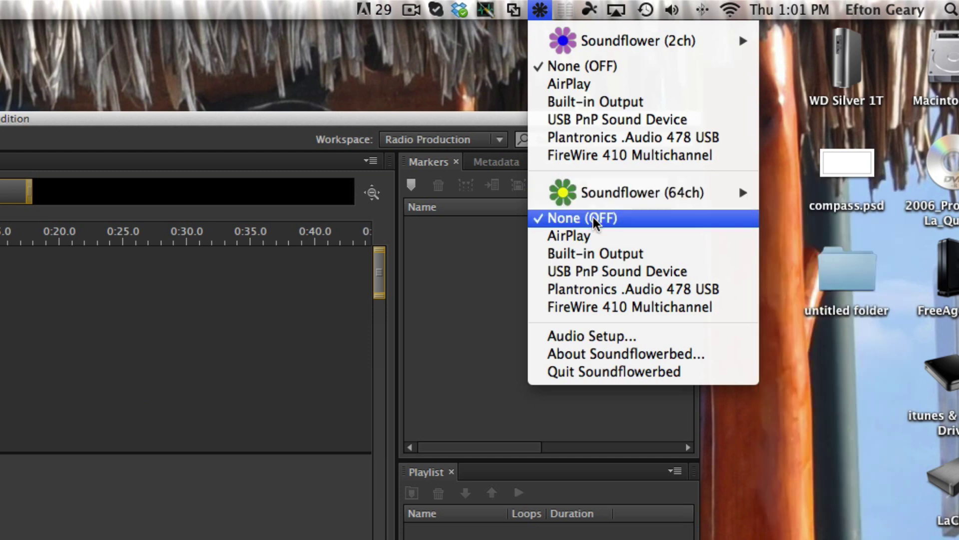
pyautogui.moveTo(849, 231)
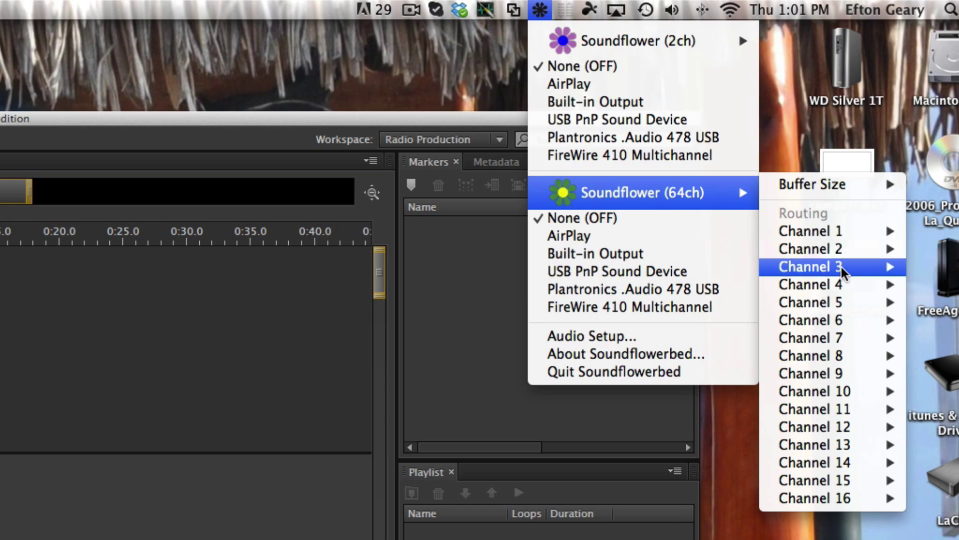
pyautogui.click(592, 113)
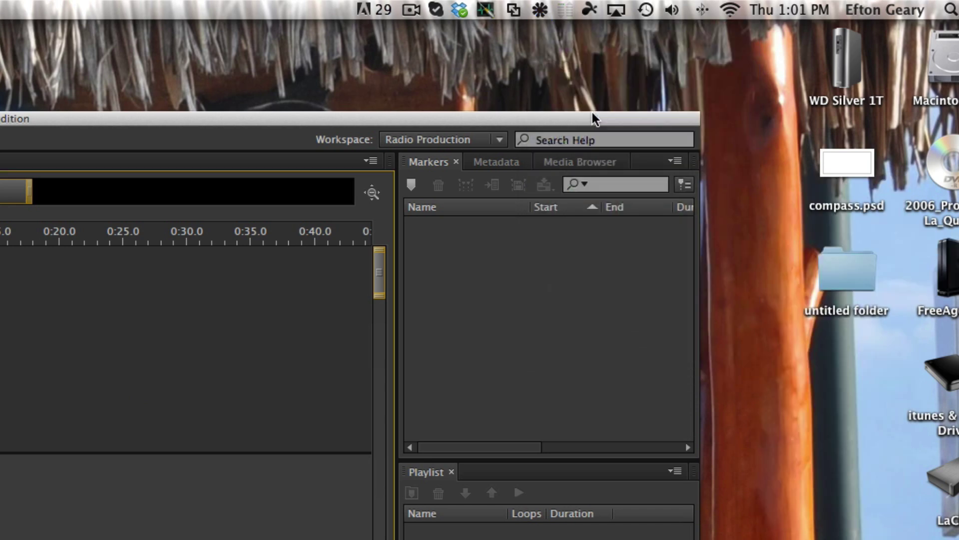
pyautogui.click(541, 10)
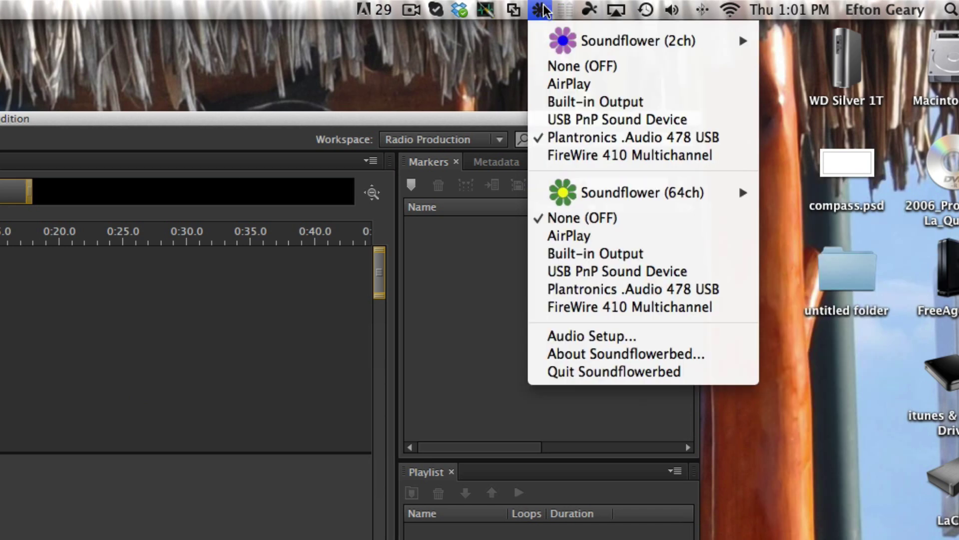
pyautogui.click(543, 66)
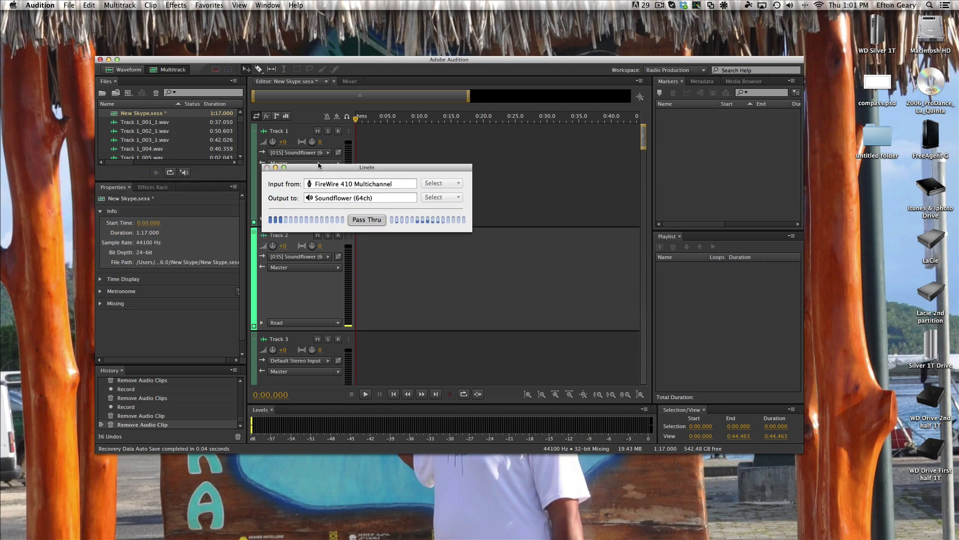
# Set LineIn's input to FireWire 410 Multichannel and its output to Soundflower (64ch)
pyautogui.moveTo(318, 165); pyautogui.dragTo(338, 165)
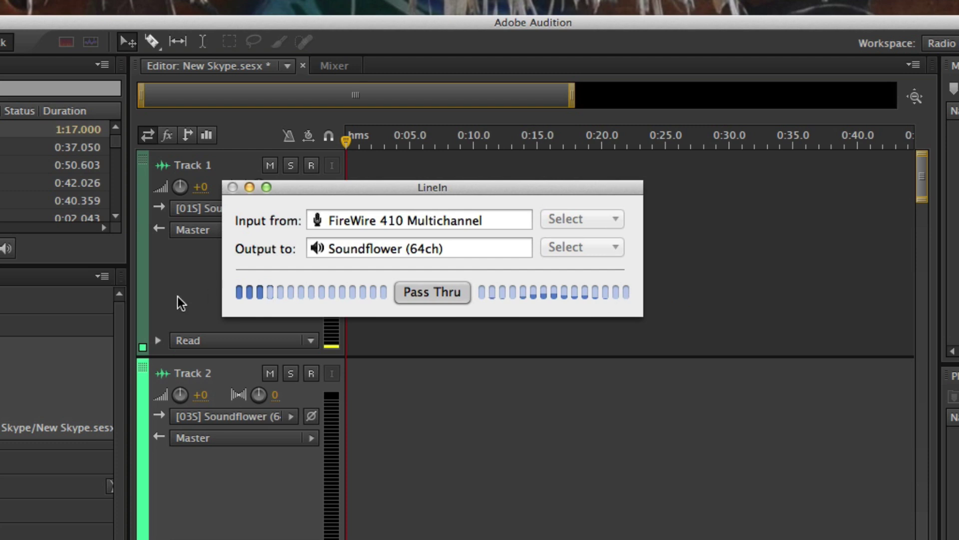
pyautogui.moveTo(358, 190); pyautogui.dragTo(381, 189)
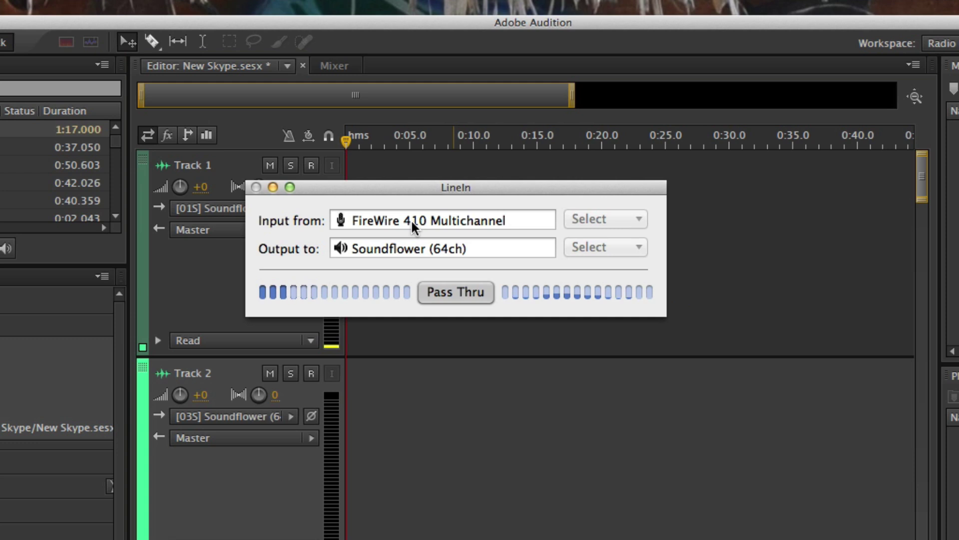
pyautogui.moveTo(403, 186); pyautogui.dragTo(395, 186)
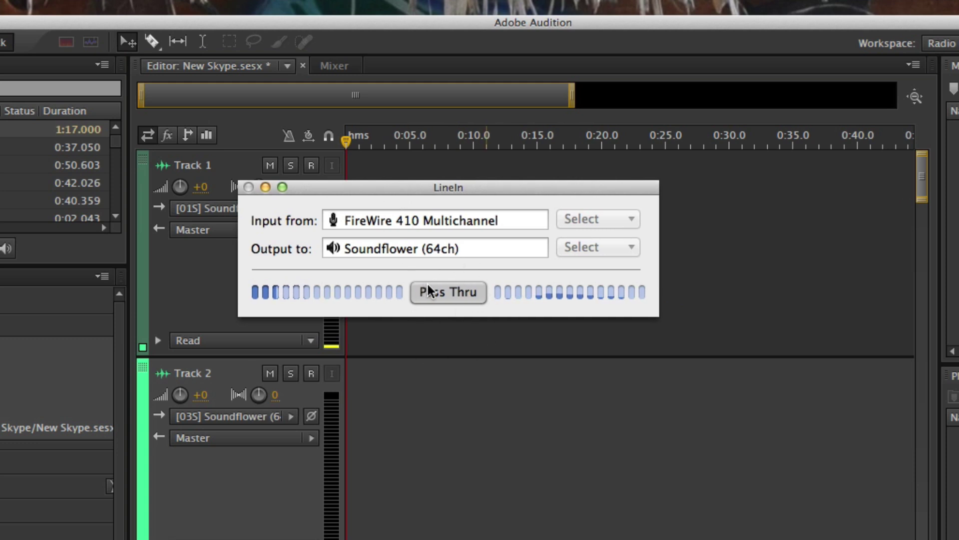
pyautogui.click(457, 293)
pyautogui.click(620, 215)
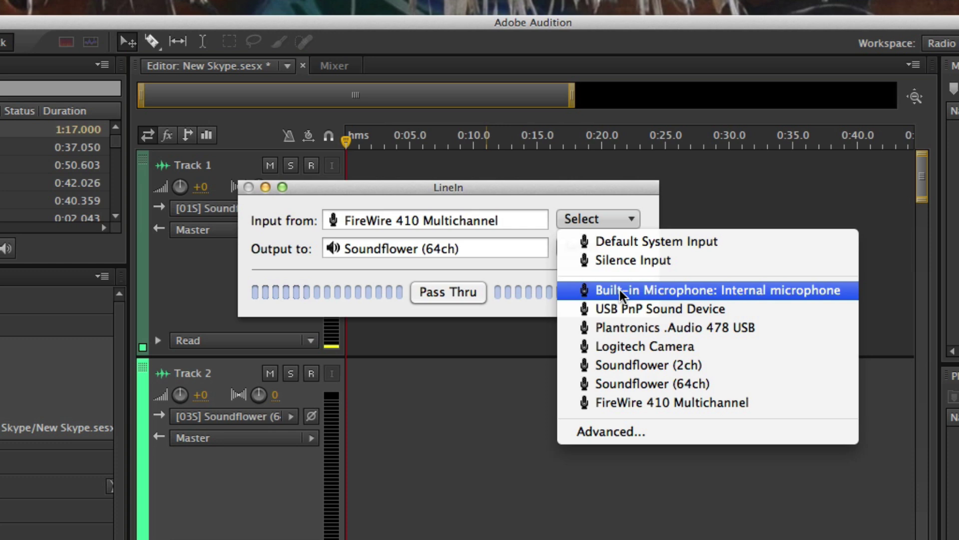
pyautogui.click(472, 204)
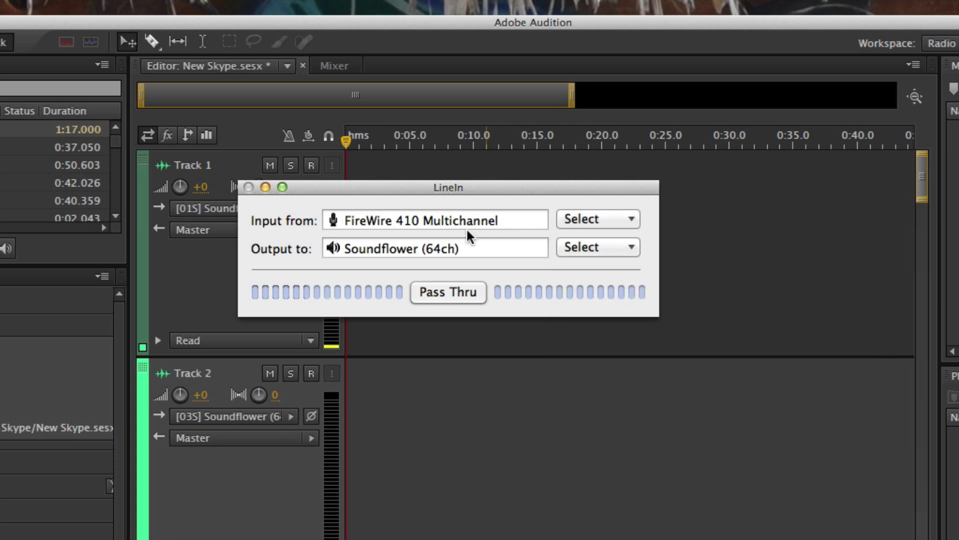
pyautogui.click(623, 248)
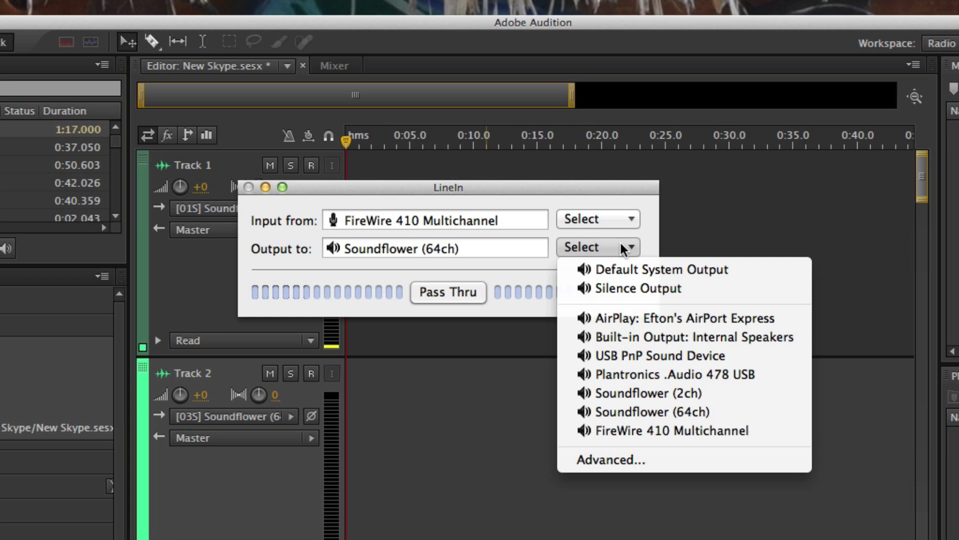
pyautogui.click(663, 411)
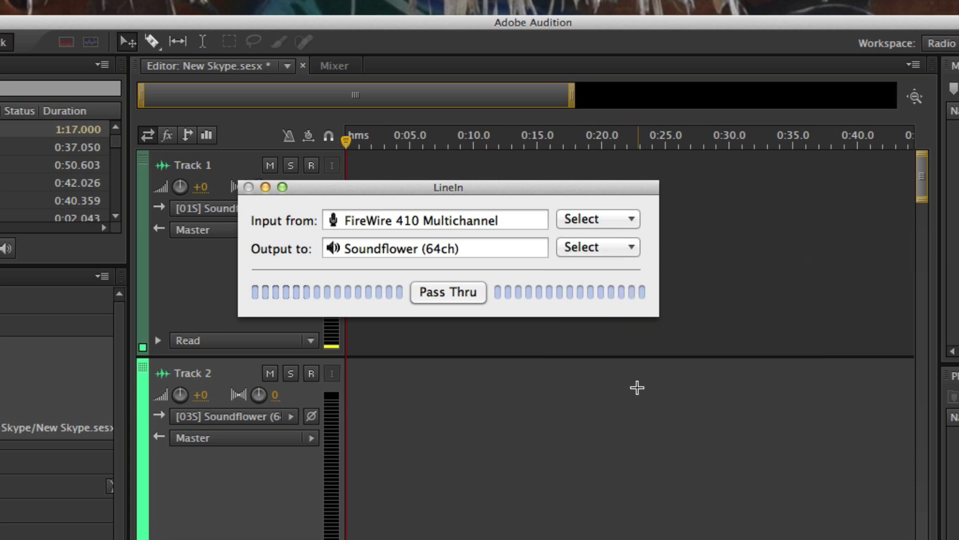
# Test Pass Thru on and off, then bring up LineIn's Advanced device options
pyautogui.click(449, 290)
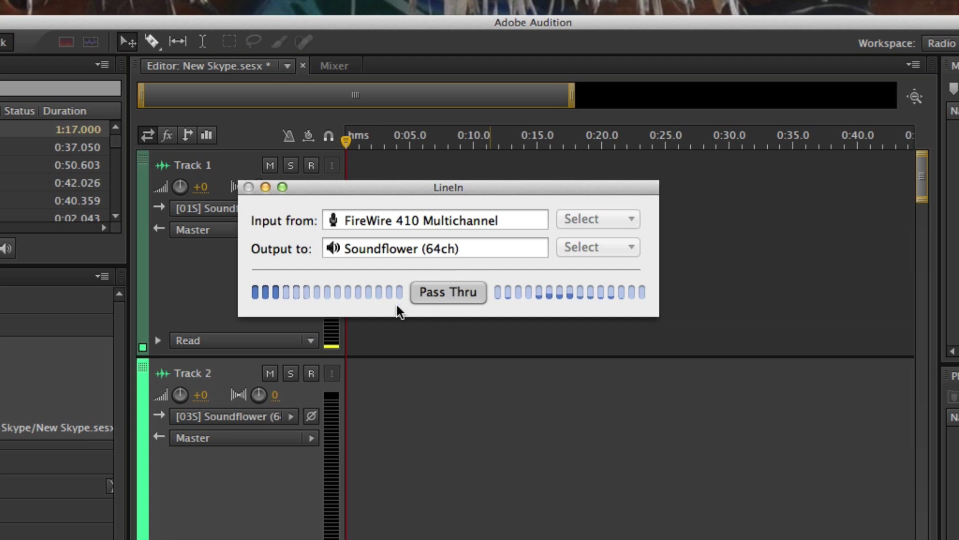
pyautogui.click(468, 293)
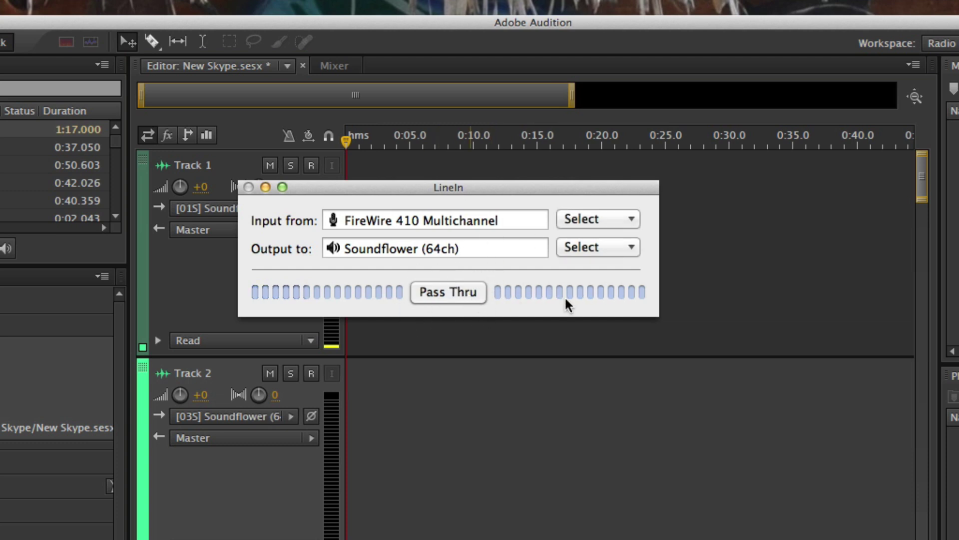
pyautogui.click(613, 246)
pyautogui.click(631, 457)
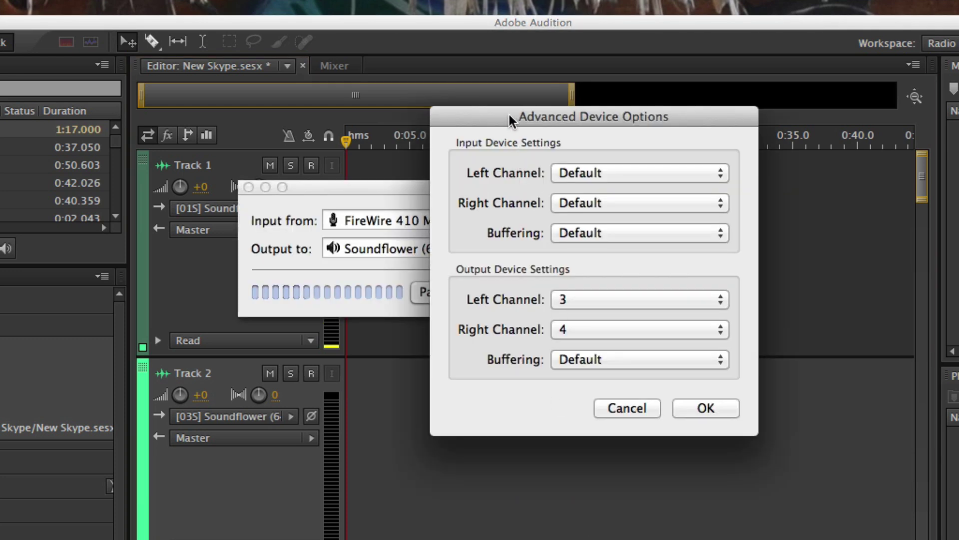
# Leave the input left channel, right channel and buffering on Default
pyautogui.moveTo(510, 116); pyautogui.dragTo(585, 133)
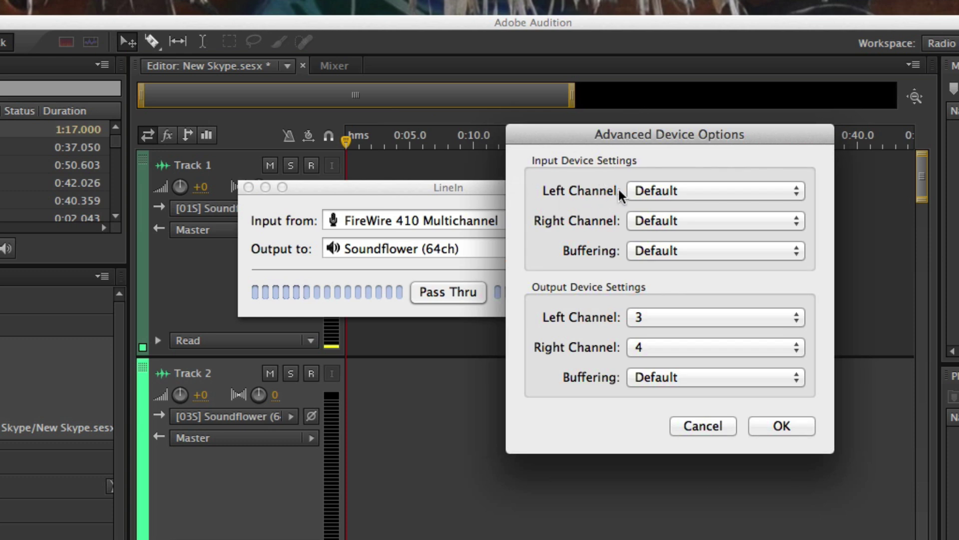
pyautogui.click(766, 190)
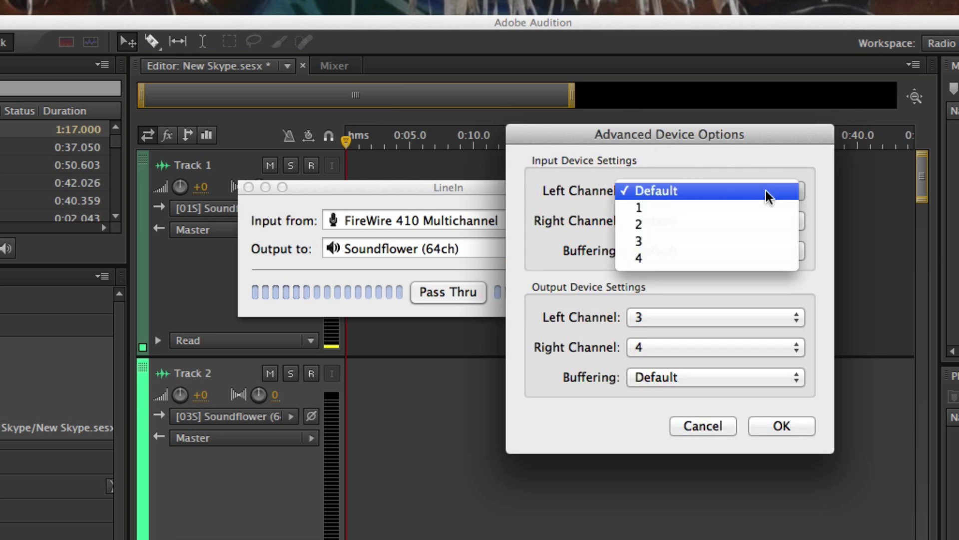
pyautogui.click(766, 190)
pyautogui.click(756, 221)
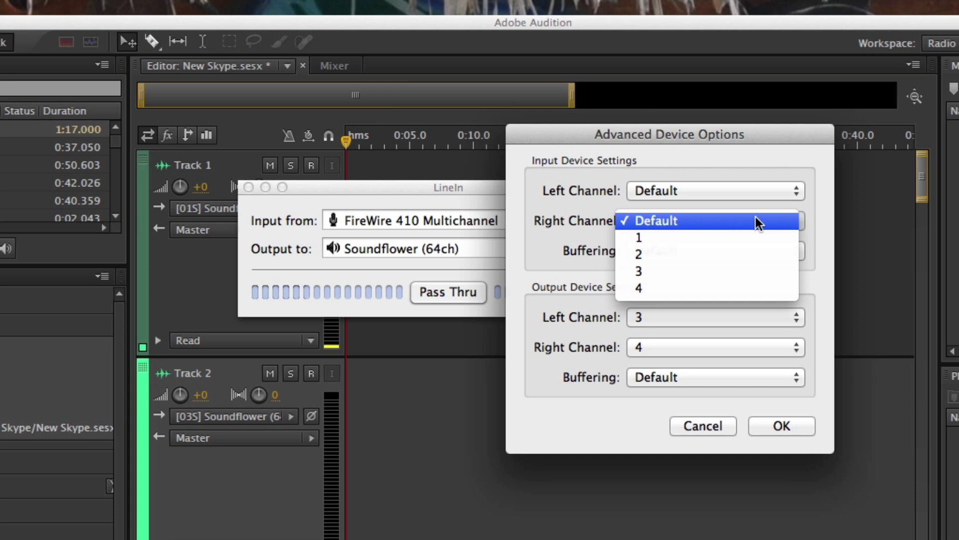
pyautogui.click(755, 220)
pyautogui.click(667, 250)
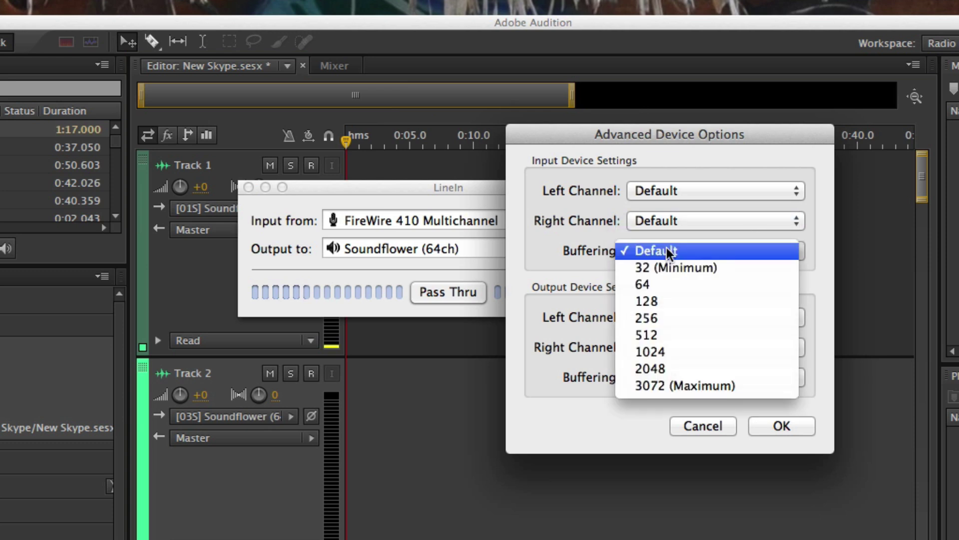
pyautogui.click(667, 249)
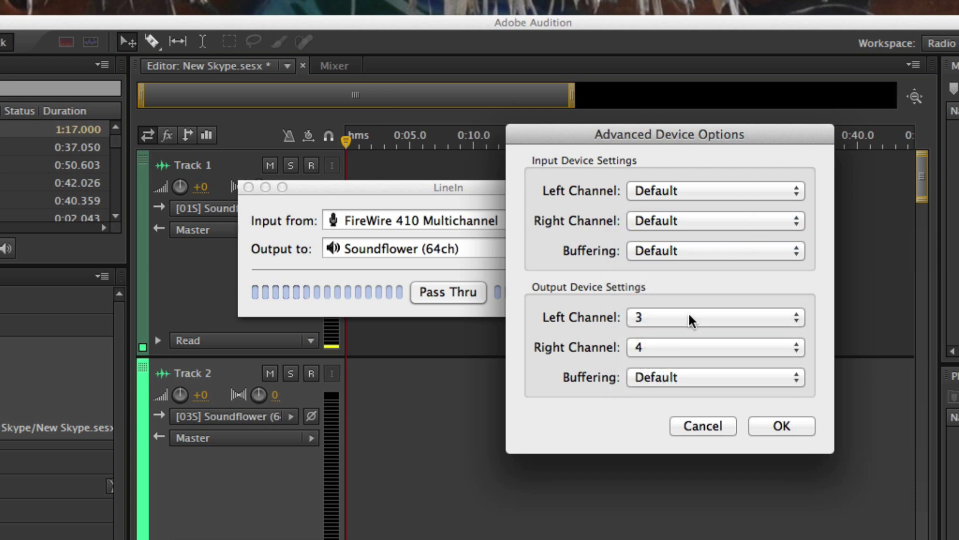
# Set output channels to Left 3 and Right 4, confirm, and start Pass Thru
pyautogui.click(711, 318)
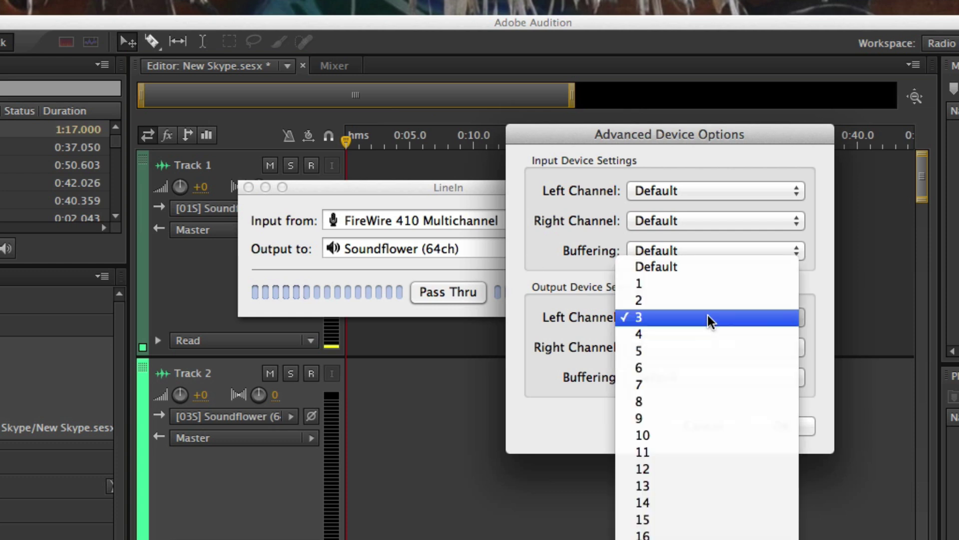
pyautogui.click(707, 315)
pyautogui.click(701, 345)
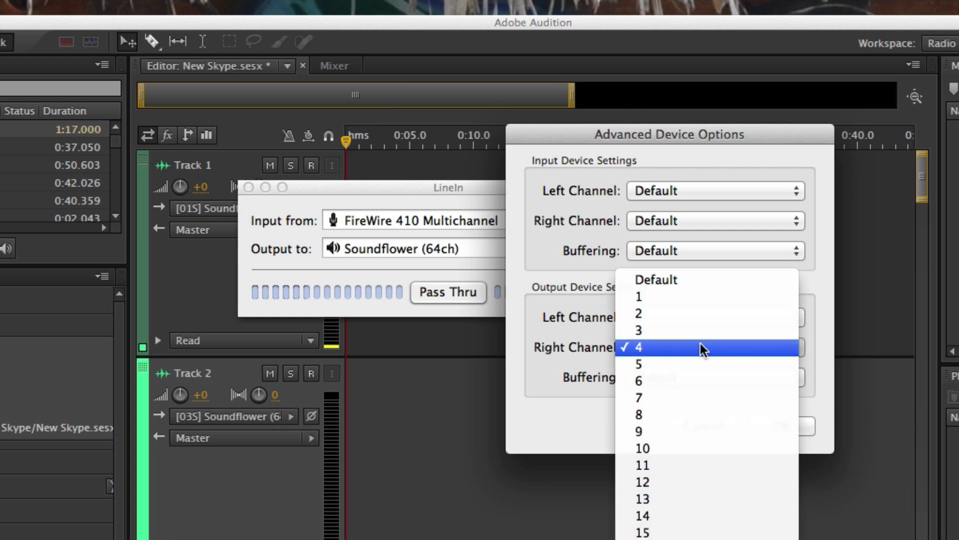
pyautogui.click(700, 345)
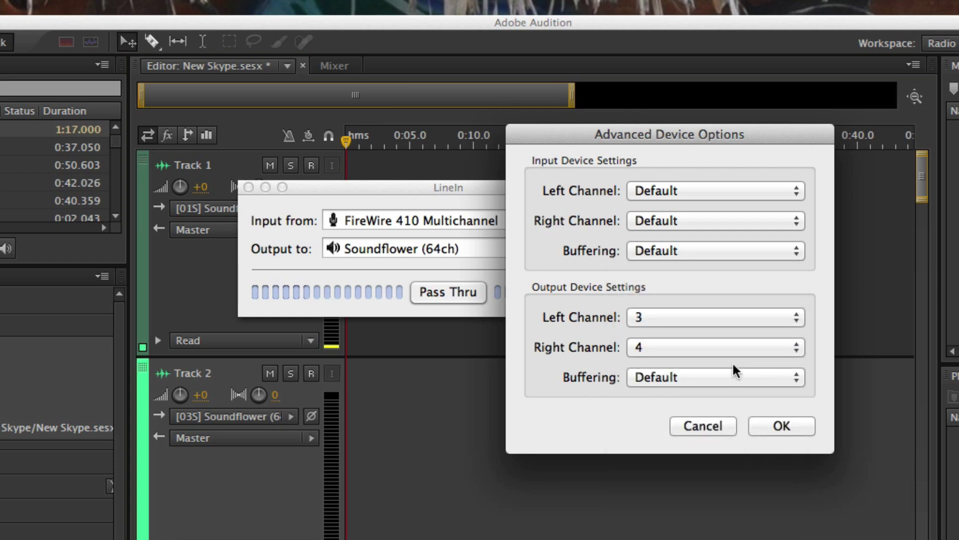
pyautogui.click(795, 425)
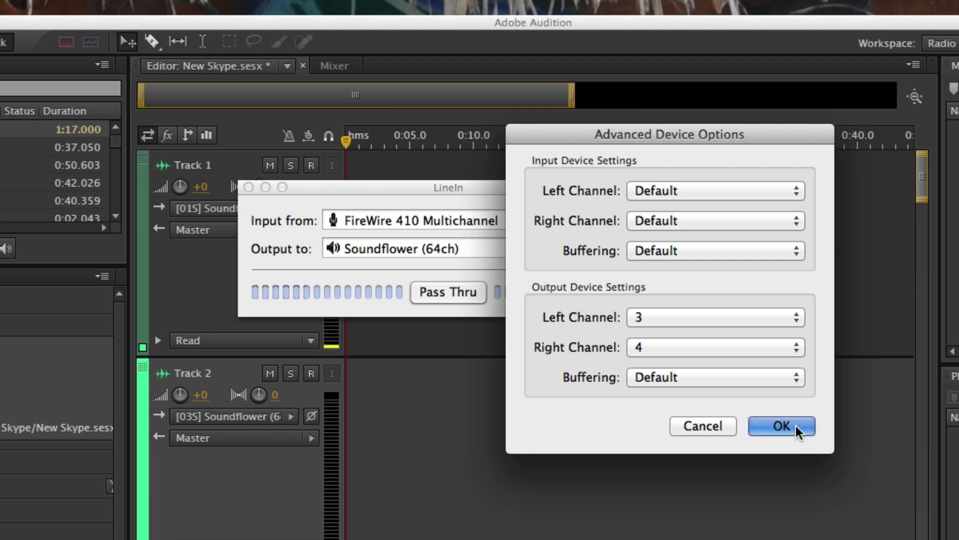
pyautogui.click(449, 292)
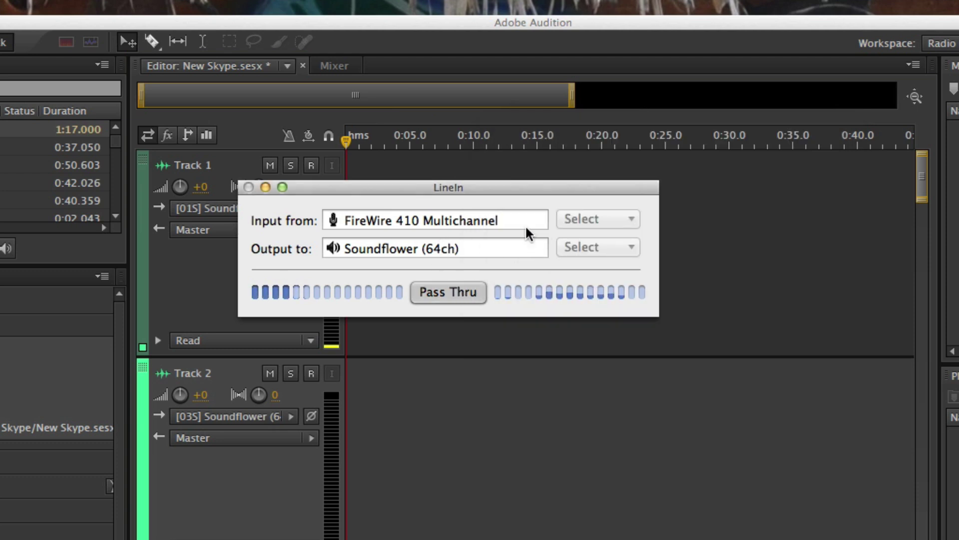
# Move the LineIn window to the right and minimize it, leaving pass-through running
pyautogui.moveTo(498, 188); pyautogui.dragTo(503, 188)
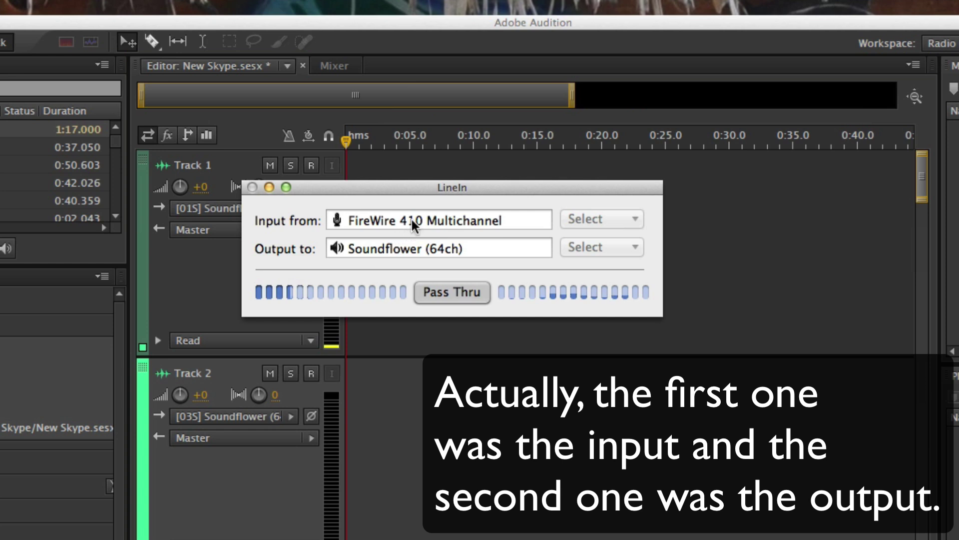
pyautogui.moveTo(405, 187); pyautogui.dragTo(431, 185)
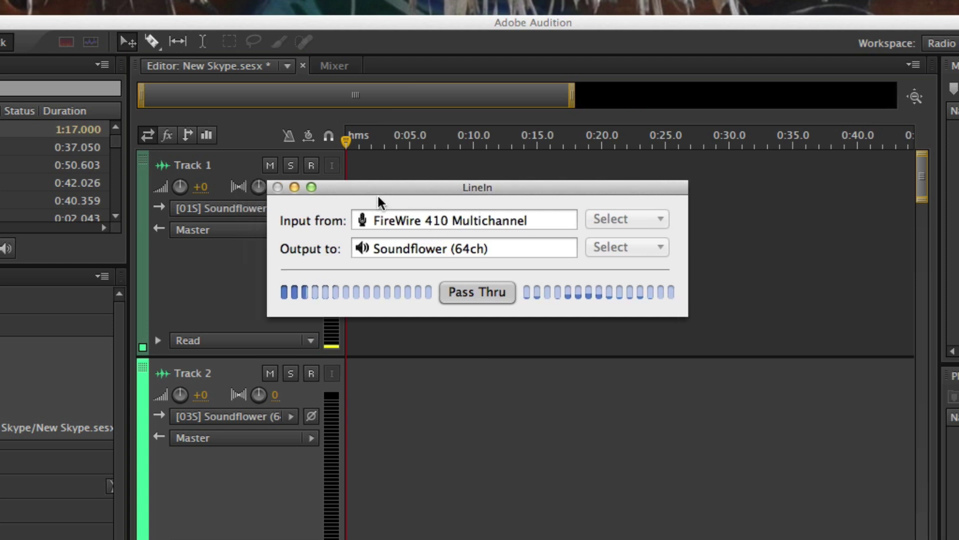
pyautogui.click(294, 187)
pyautogui.moveTo(424, 188); pyautogui.dragTo(493, 194)
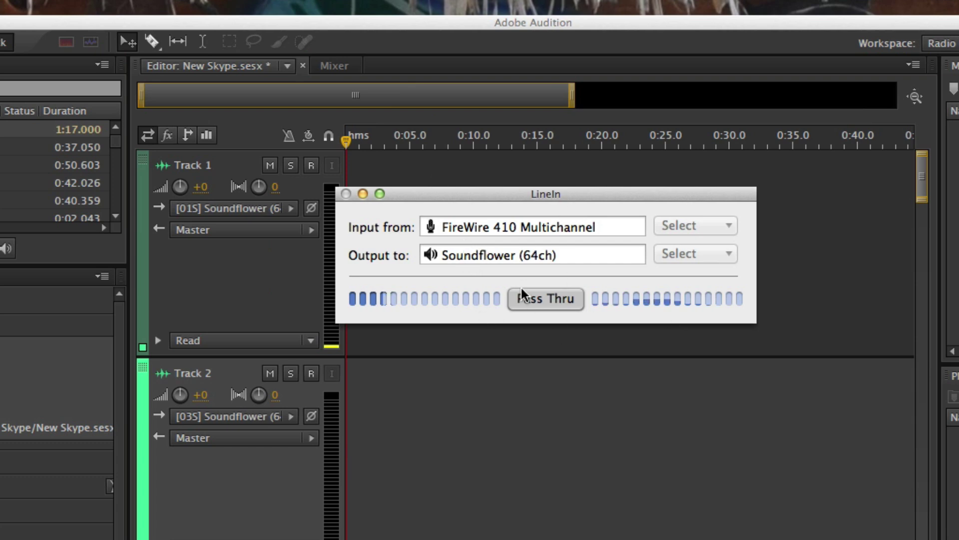
pyautogui.click(362, 193)
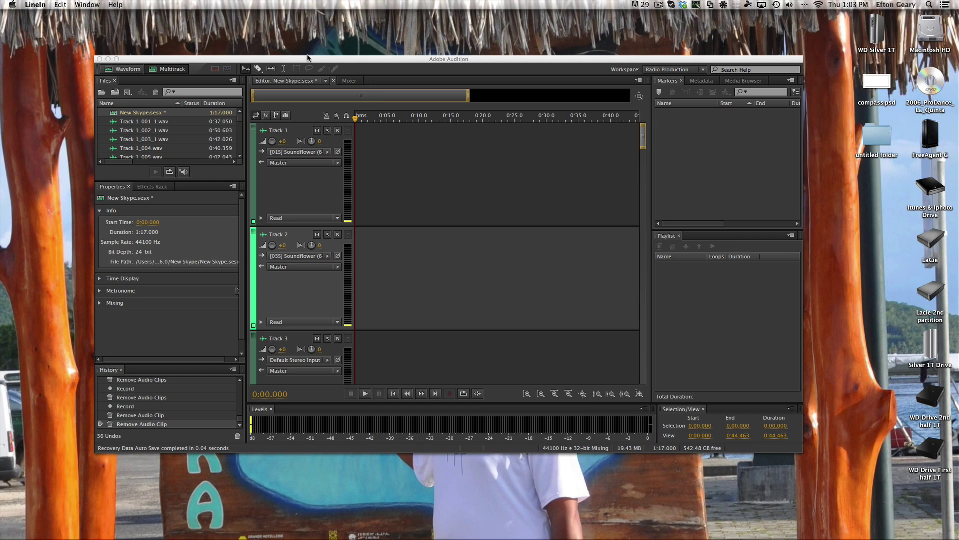
# Bring up System Preferences' Sound pane and review the output devices and system volume
pyautogui.click(303, 40)
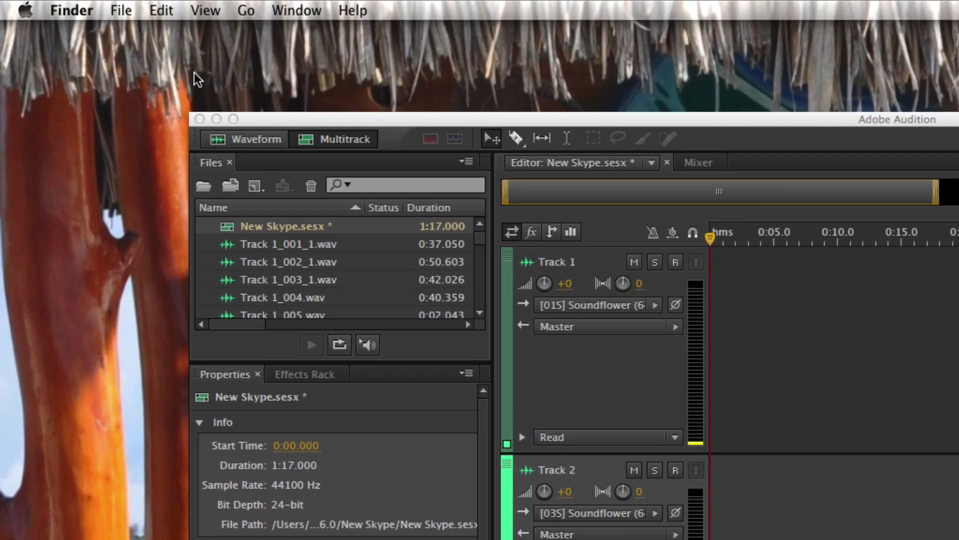
pyautogui.click(24, 11)
pyautogui.click(41, 94)
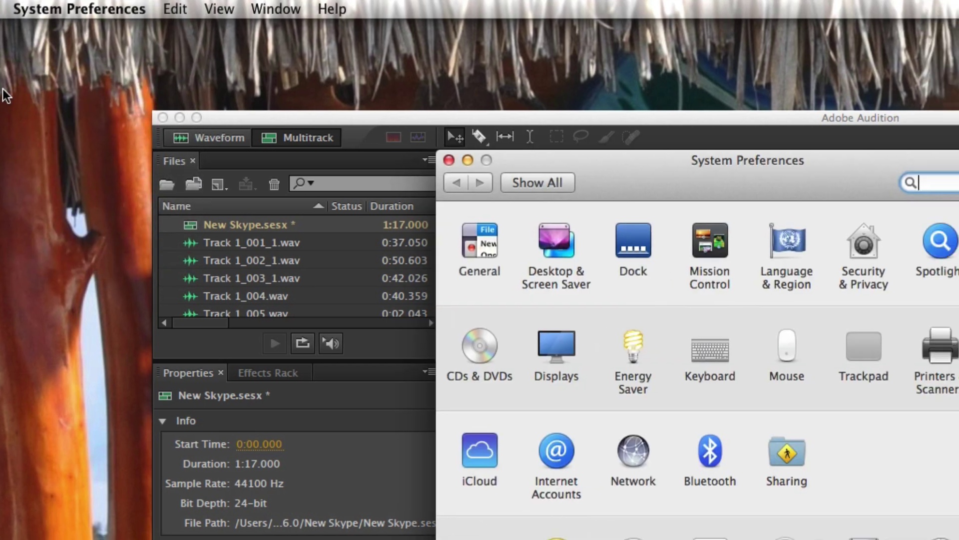
pyautogui.click(646, 337)
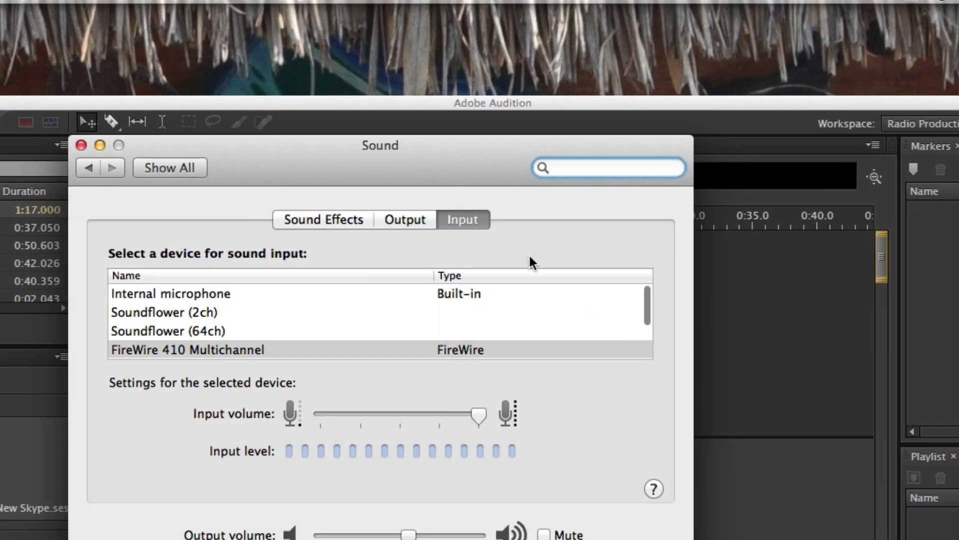
pyautogui.moveTo(262, 154); pyautogui.dragTo(240, 173)
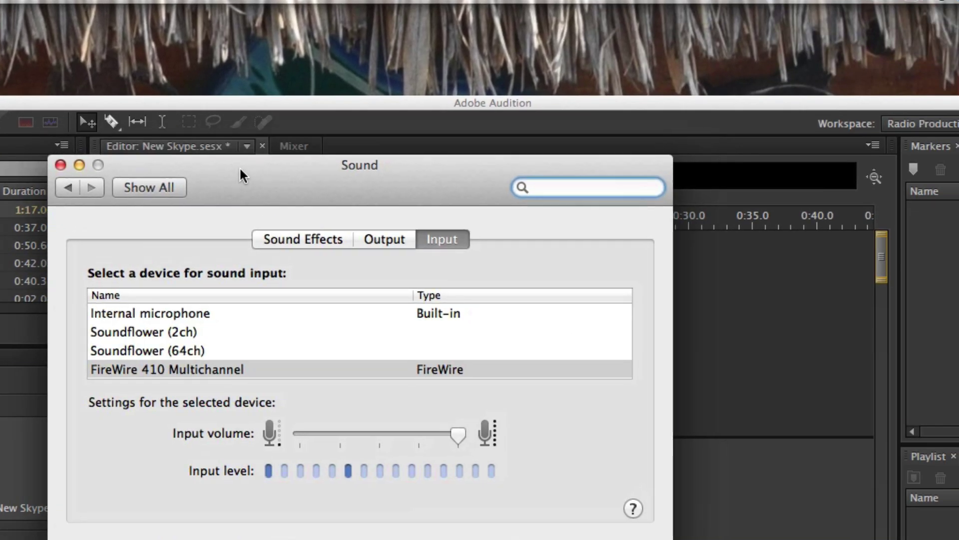
pyautogui.click(381, 241)
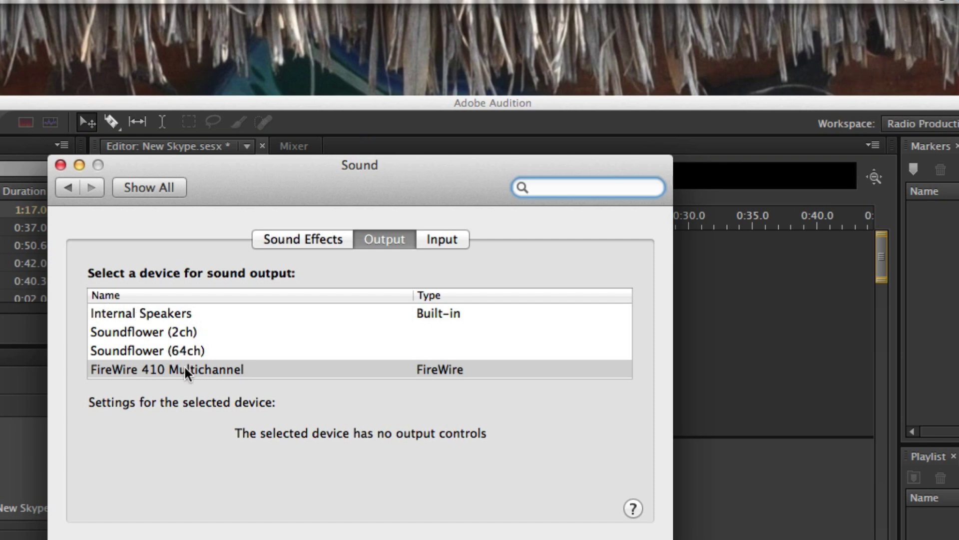
pyautogui.scroll(-3, 185, 367)
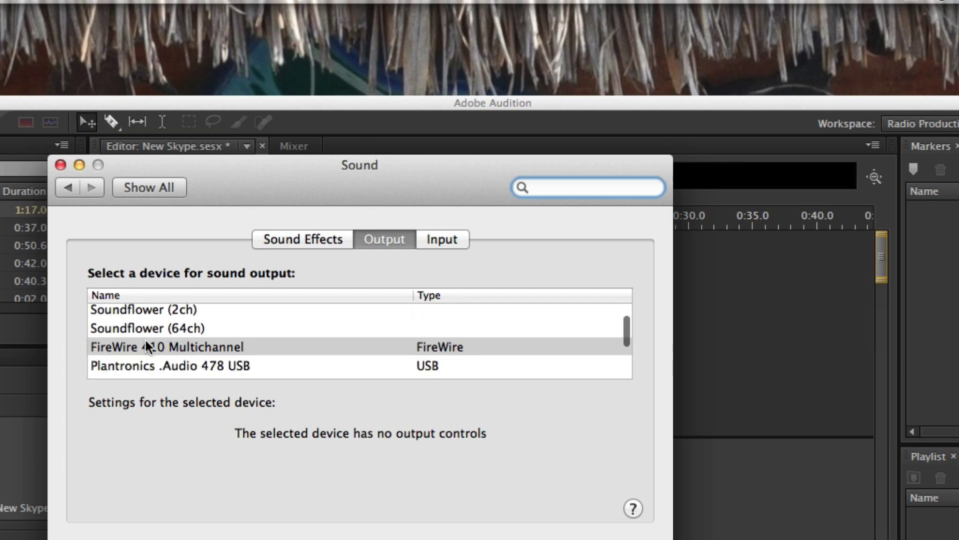
pyautogui.scroll(3, 171, 356)
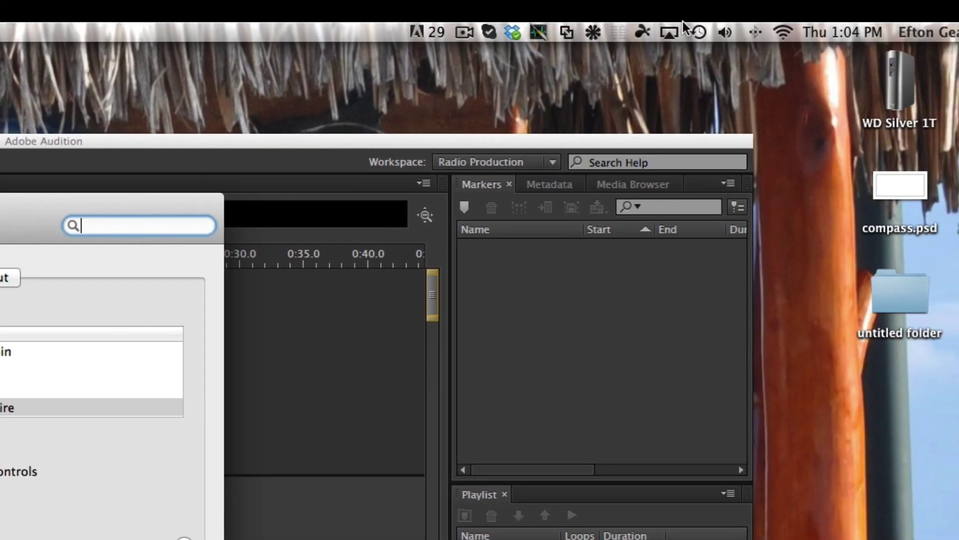
pyautogui.click(730, 32)
pyautogui.click(729, 32)
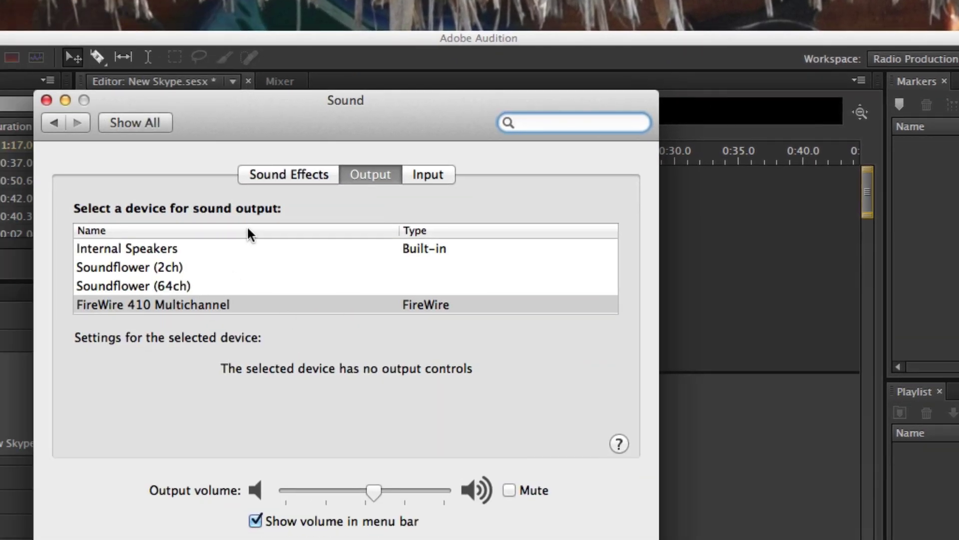
# Review the input devices with FireWire 410 Multichannel selected, then close Sound
pyautogui.click(428, 174)
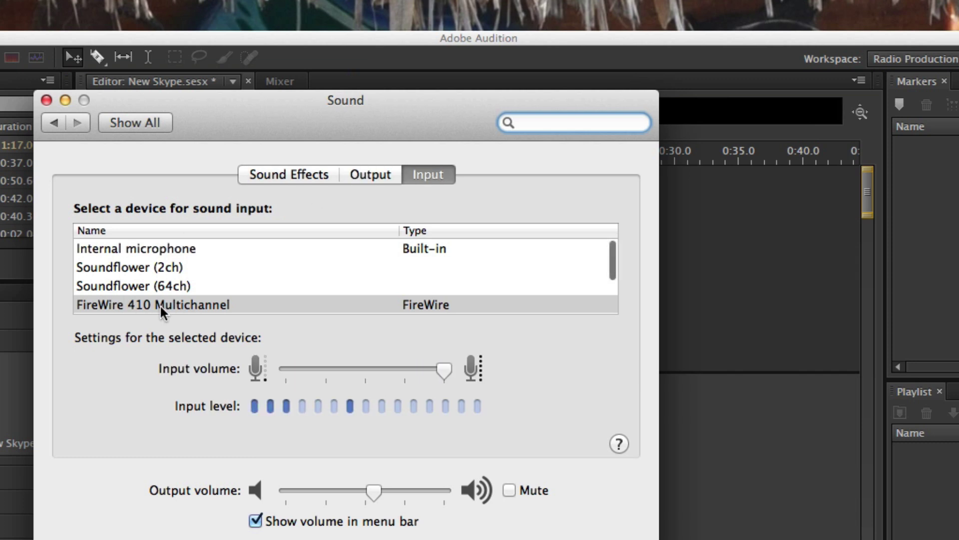
pyautogui.scroll(-1, 208, 283)
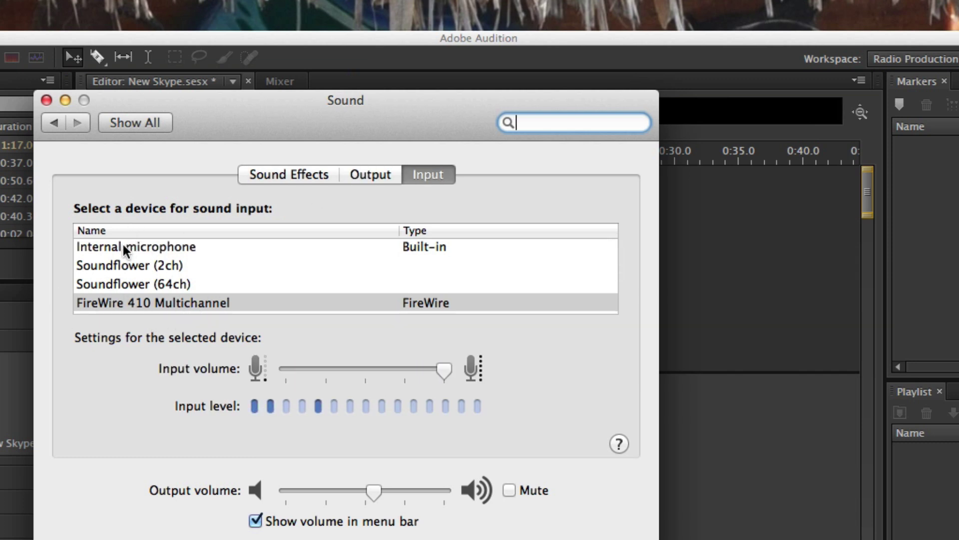
pyautogui.scroll(-3, 226, 287)
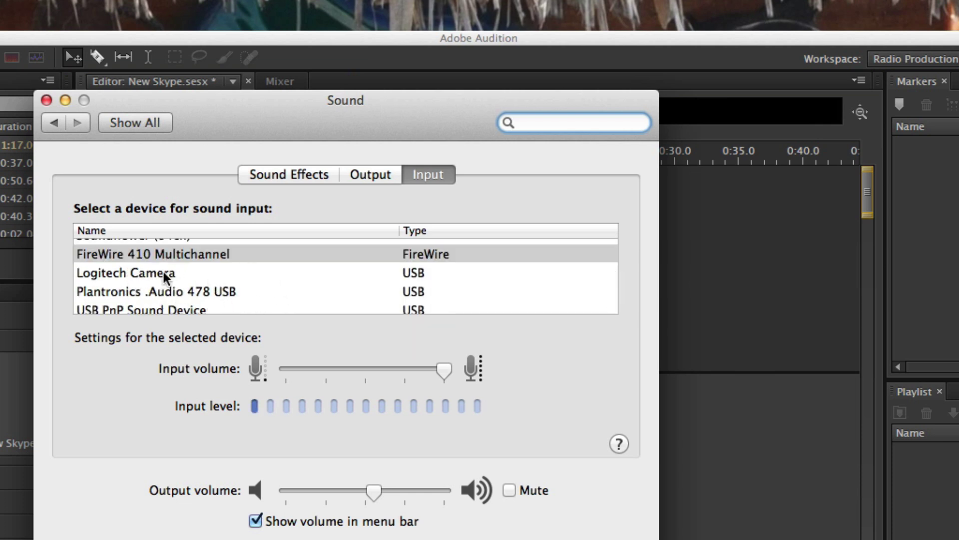
pyautogui.scroll(3, 249, 295)
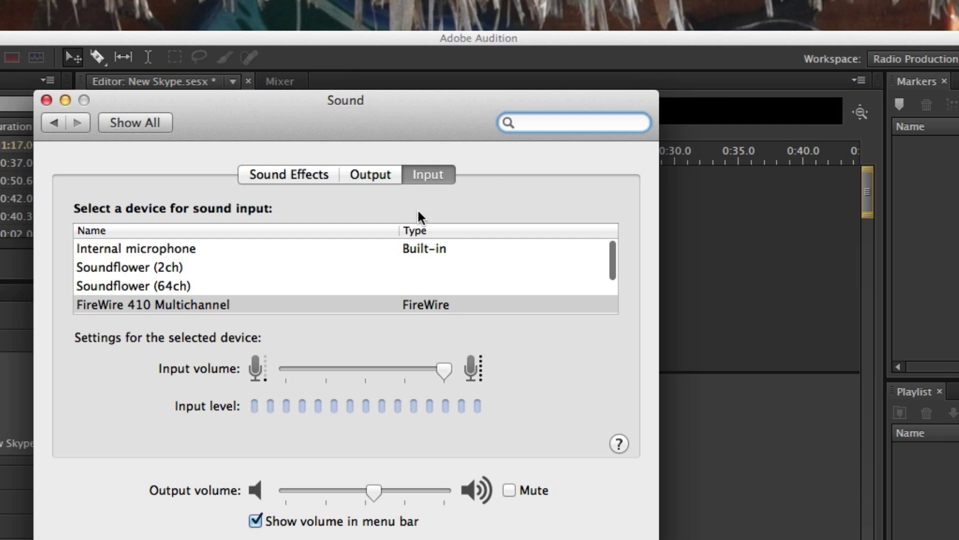
pyautogui.click(46, 100)
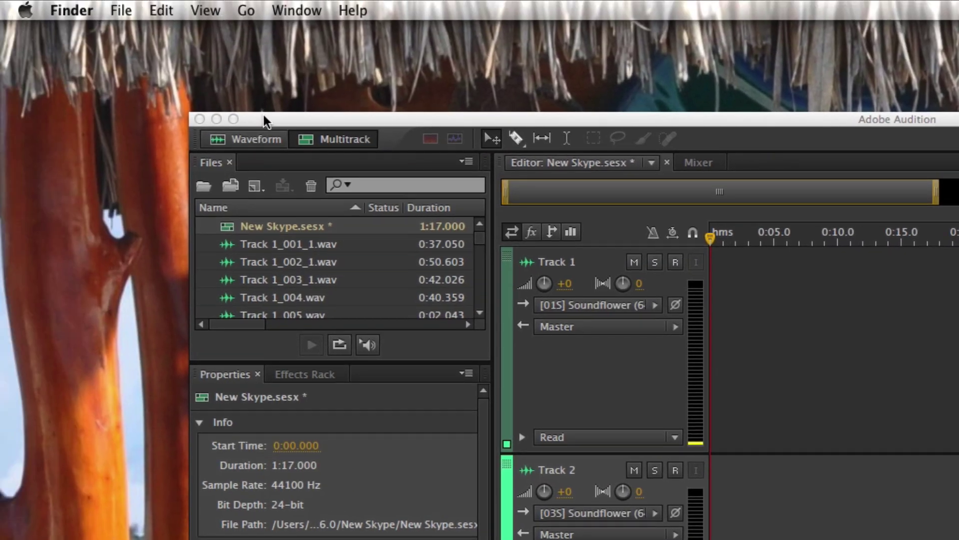
# Navigate Finder to Utilities through the Go menu and launch Audio MIDI Setup
pyautogui.click(264, 119)
pyautogui.click(135, 79)
pyautogui.click(248, 10)
pyautogui.click(283, 267)
pyautogui.moveTo(392, 264); pyautogui.dragTo(417, 176)
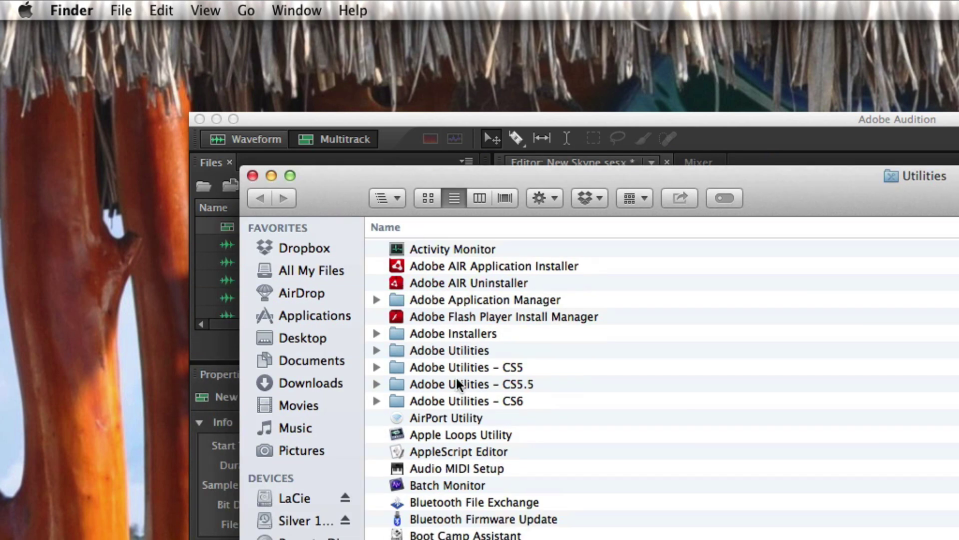
pyautogui.doubleClick(455, 466)
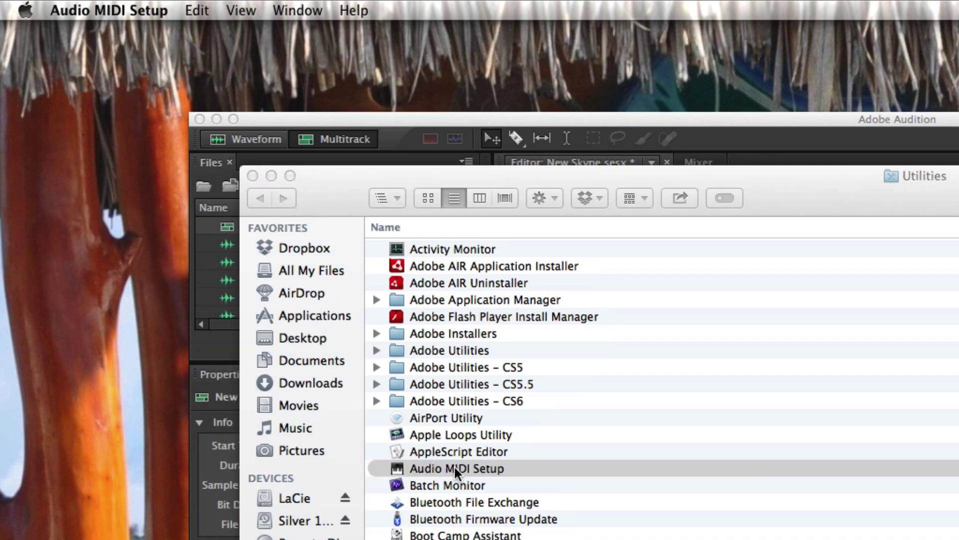
# Check FireWire 410 Multichannel's input and output channels in the Audio window, then close Utilities
pyautogui.click(286, 7)
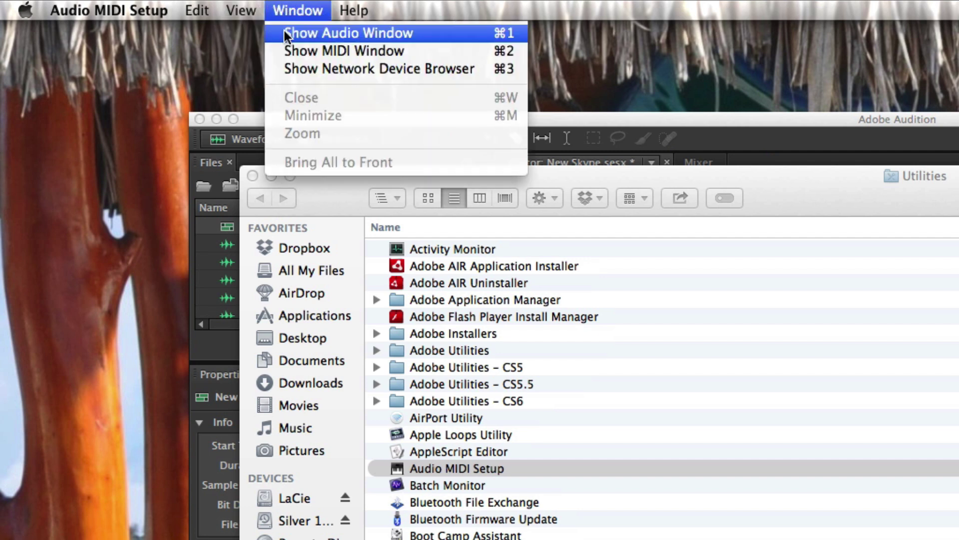
pyautogui.click(284, 33)
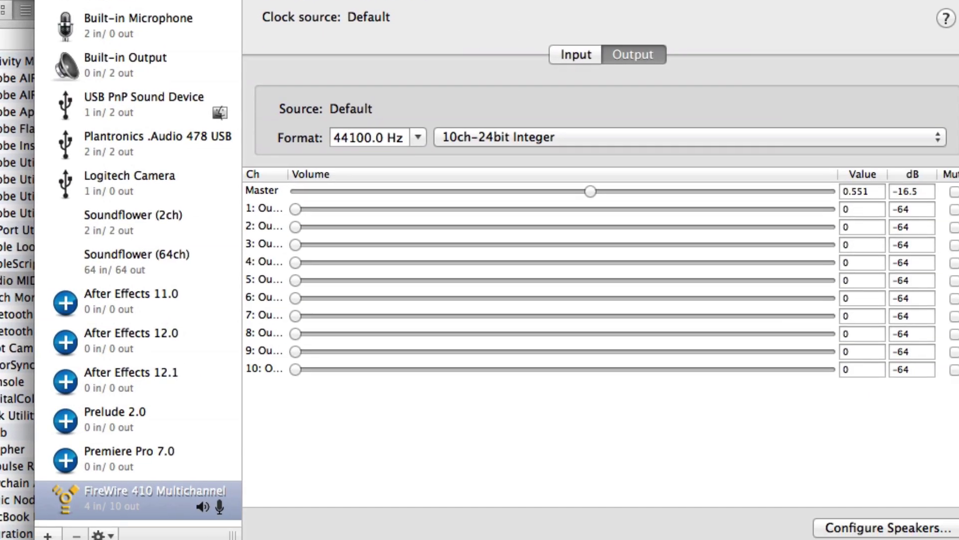
pyautogui.click(554, 56)
pyautogui.click(650, 64)
pyautogui.click(578, 52)
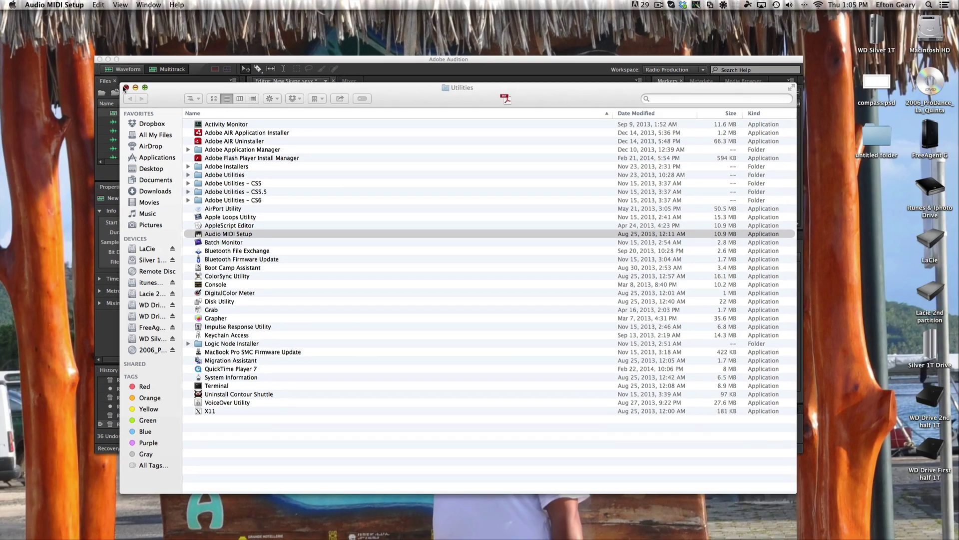
pyautogui.click(125, 88)
pyautogui.click(196, 61)
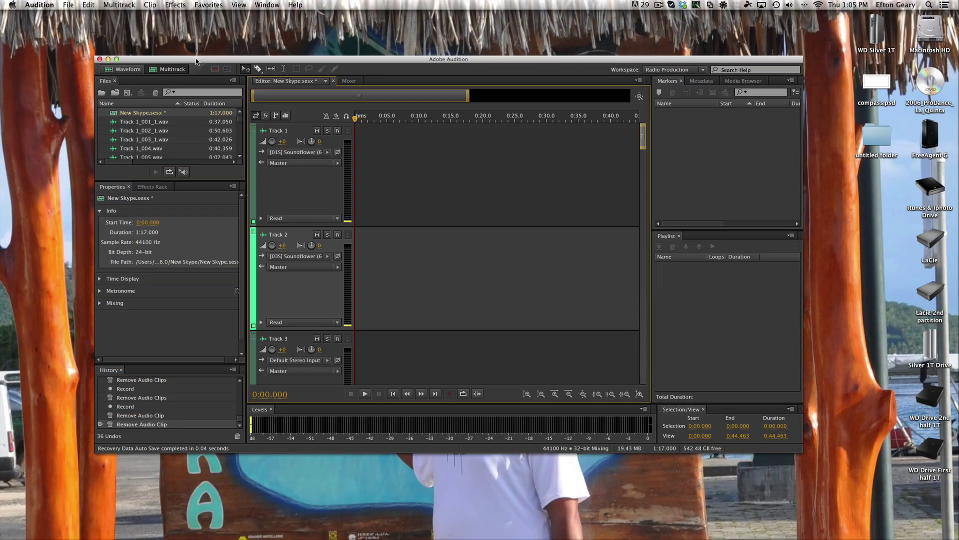
pyautogui.moveTo(196, 60); pyautogui.dragTo(186, 48)
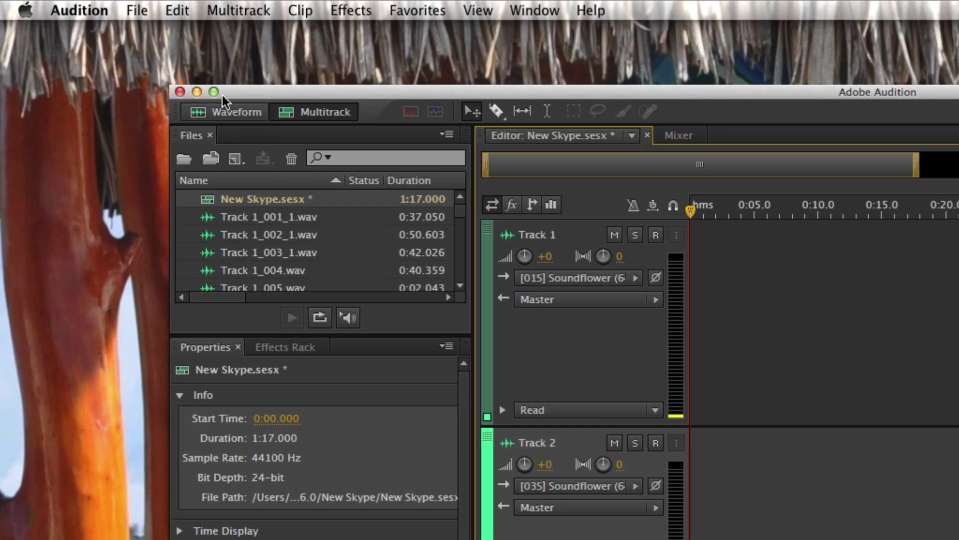
pyautogui.click(75, 10)
pyautogui.moveTo(77, 58)
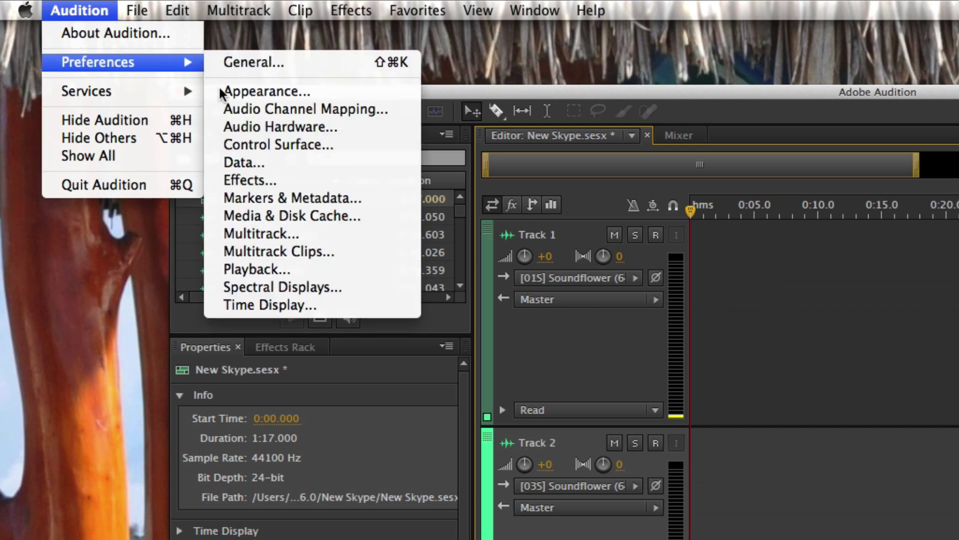
pyautogui.click(240, 126)
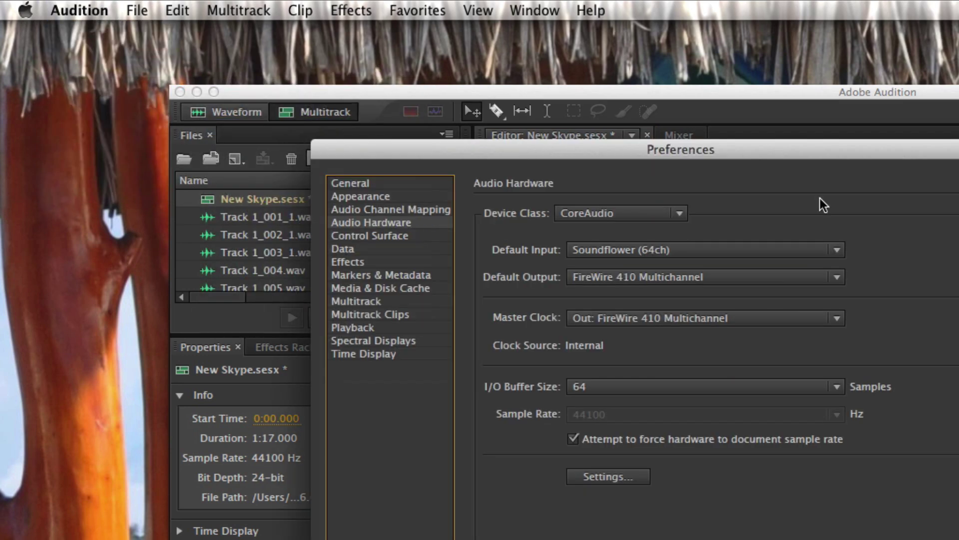
pyautogui.moveTo(643, 148); pyautogui.dragTo(741, 155)
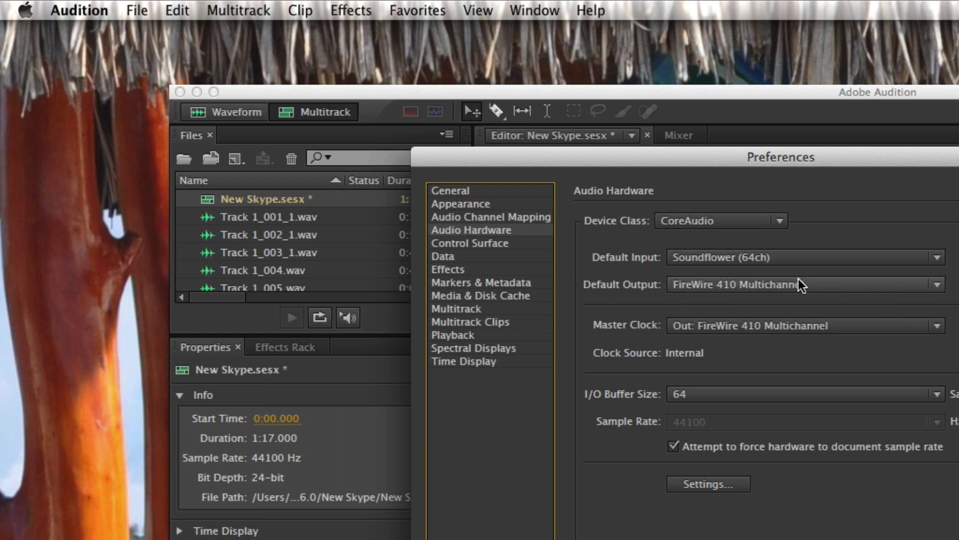
pyautogui.click(875, 285)
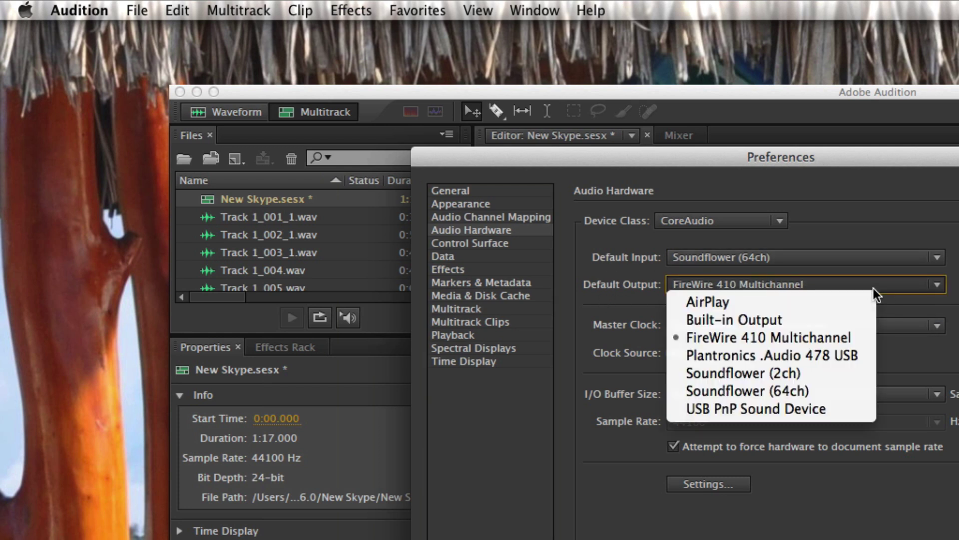
pyautogui.click(820, 322)
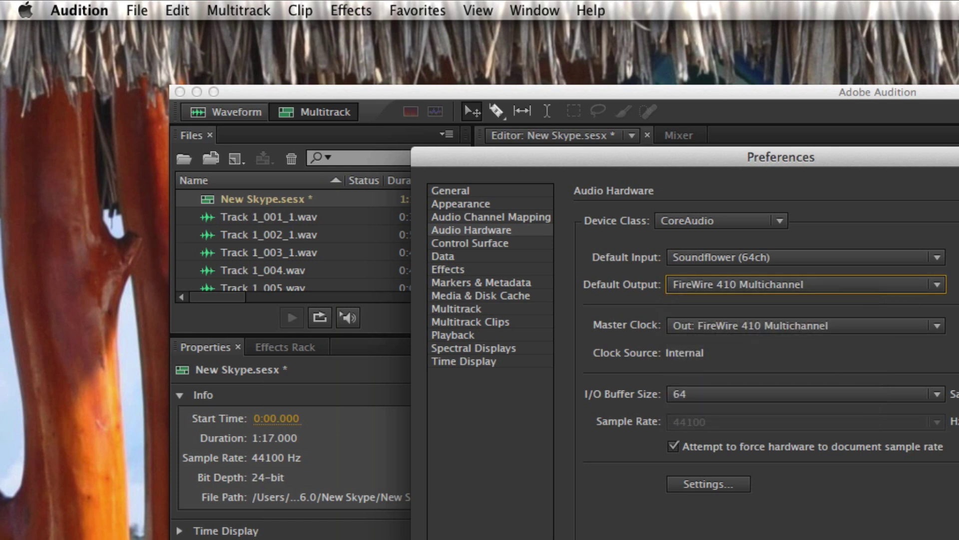
pyautogui.press('Return')
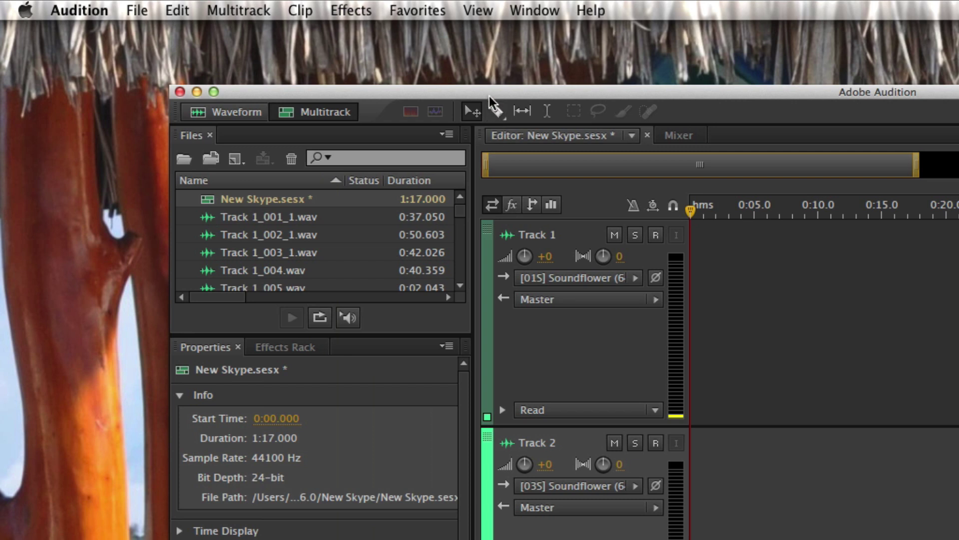
pyautogui.moveTo(487, 90); pyautogui.dragTo(470, 71)
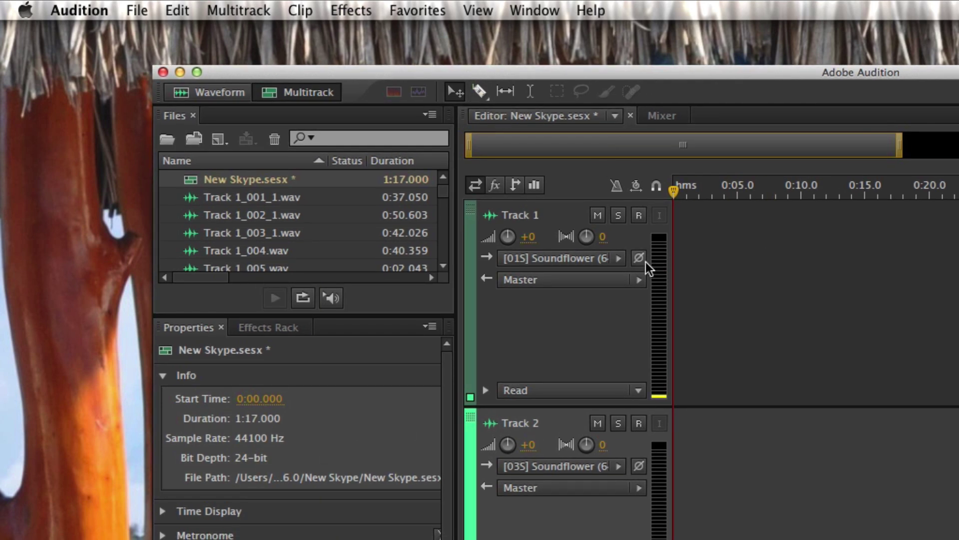
# Set both Track 1's and Track 2's inputs to None
pyautogui.click(617, 259)
pyautogui.click(683, 271)
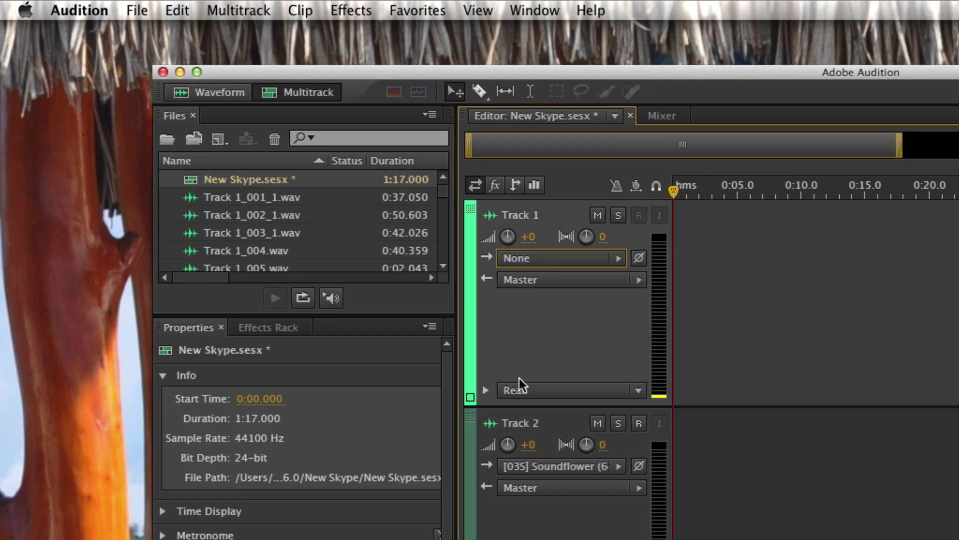
pyautogui.click(595, 466)
pyautogui.click(674, 473)
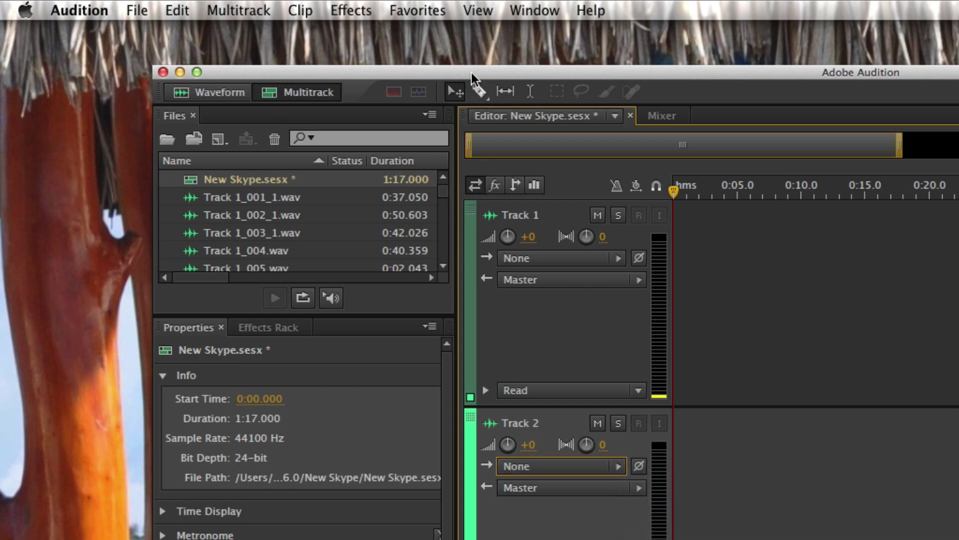
# Nudge the Audition window and glance at File > New without creating anything
pyautogui.moveTo(472, 72); pyautogui.dragTo(463, 67)
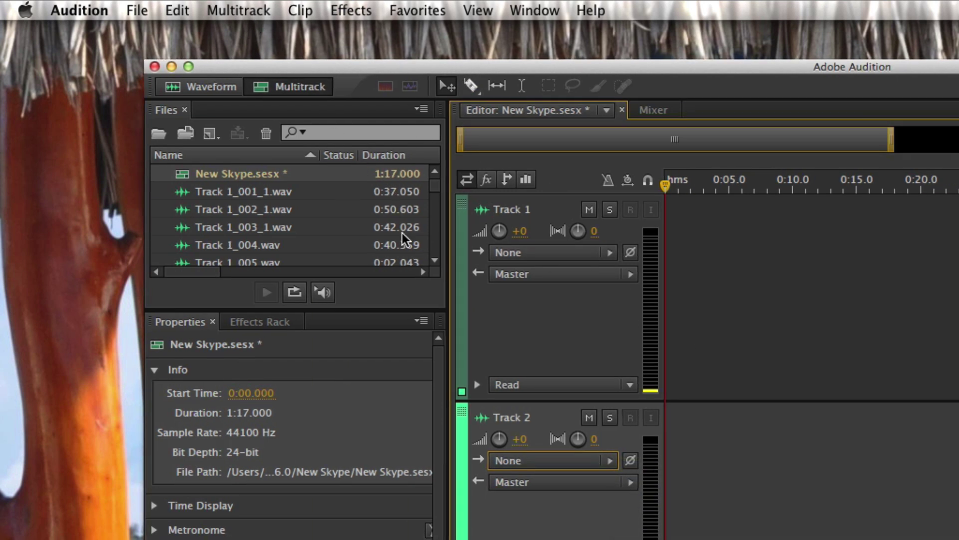
pyautogui.moveTo(265, 64); pyautogui.dragTo(256, 61)
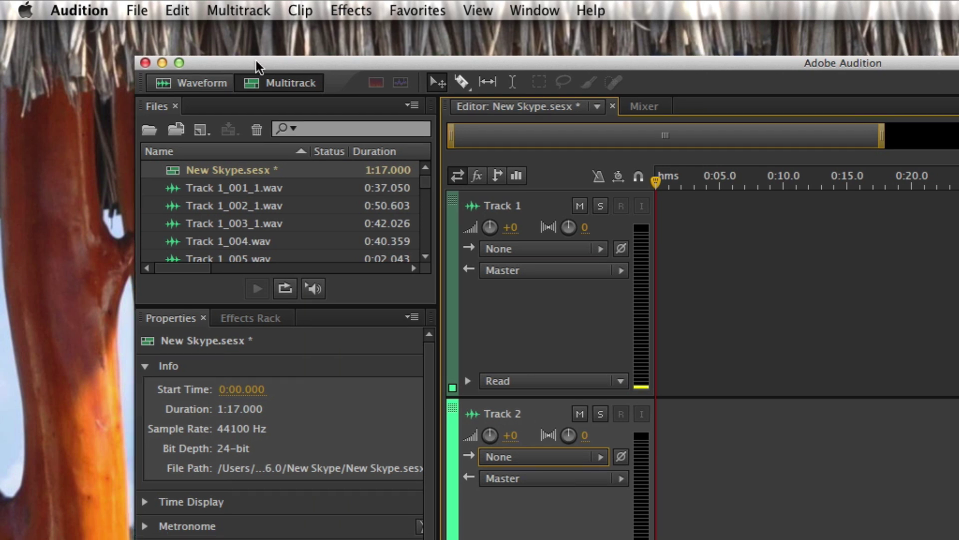
pyautogui.click(139, 4)
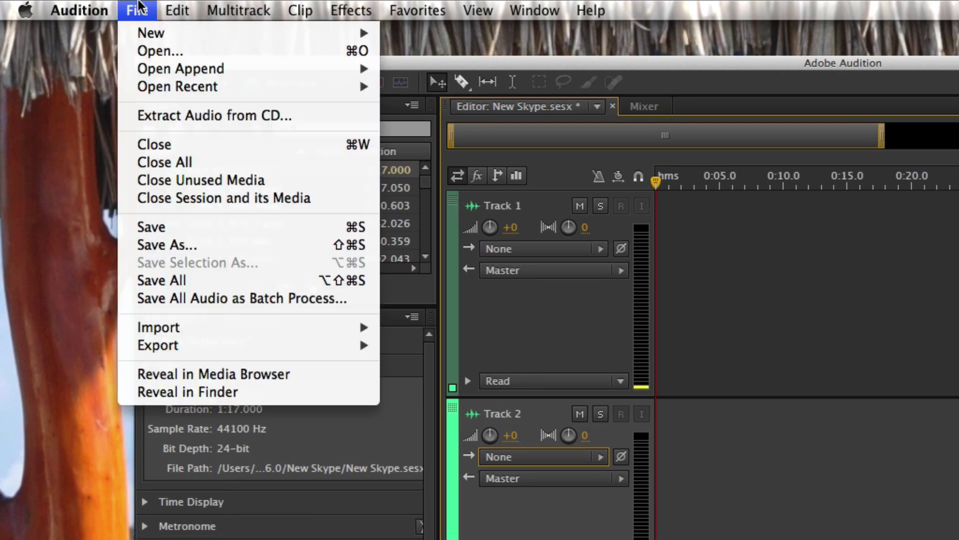
pyautogui.moveTo(150, 32)
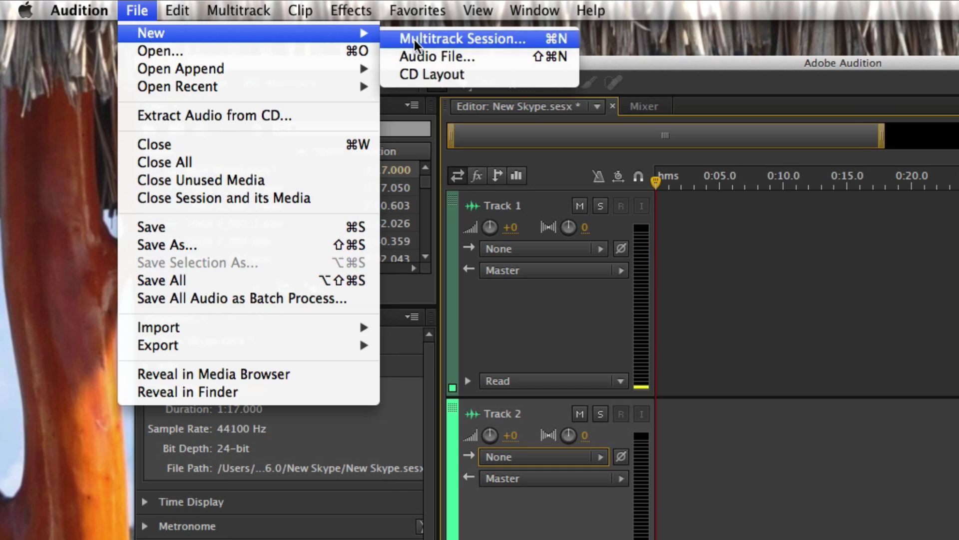
pyautogui.click(607, 202)
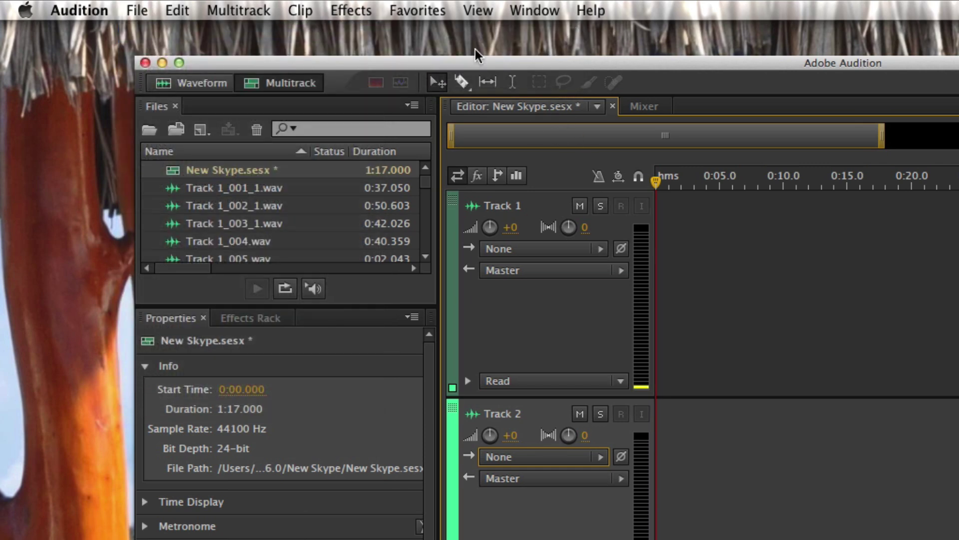
pyautogui.moveTo(472, 60); pyautogui.dragTo(463, 51)
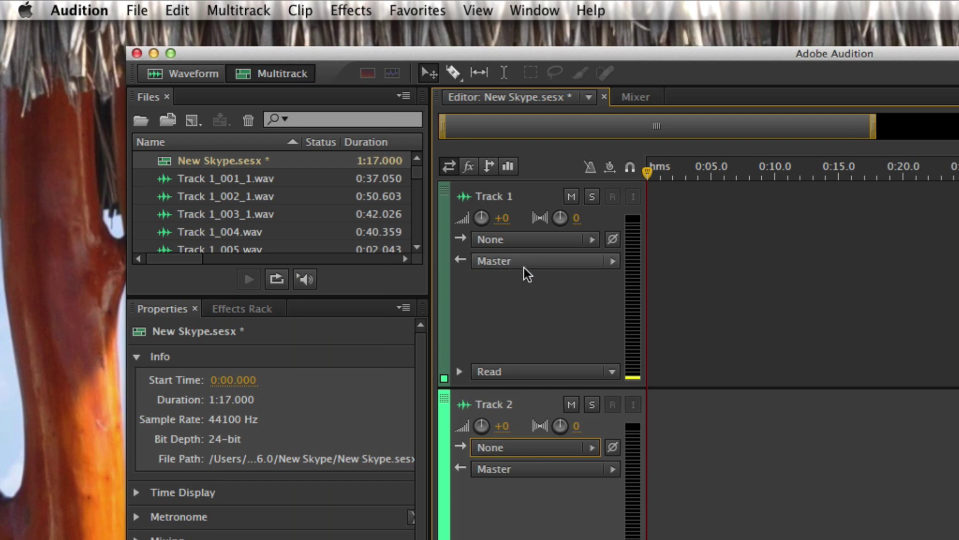
# Route Track 1 to [01S] and Track 2 to [03S] Soundflower (64ch) stereo inputs, and arm both tracks
pyautogui.click(593, 240)
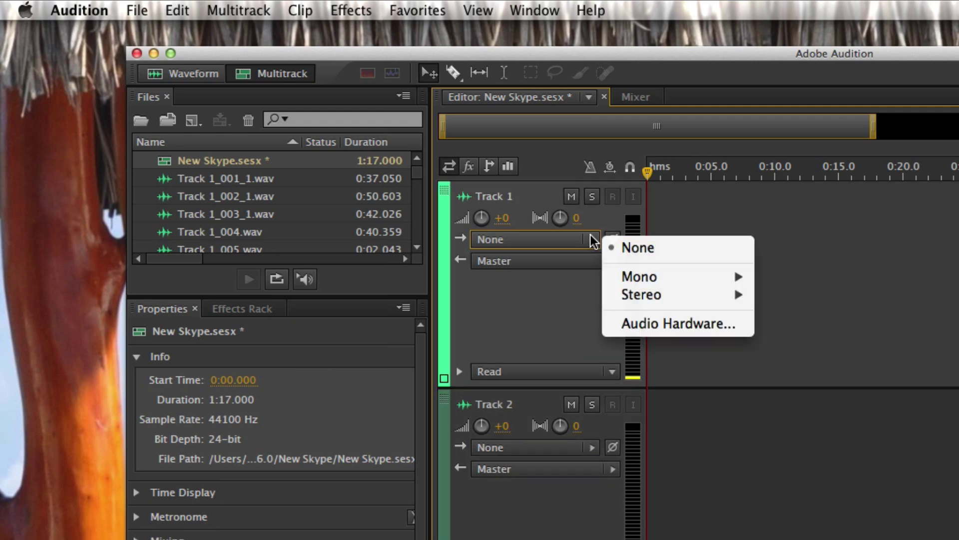
pyautogui.moveTo(629, 295)
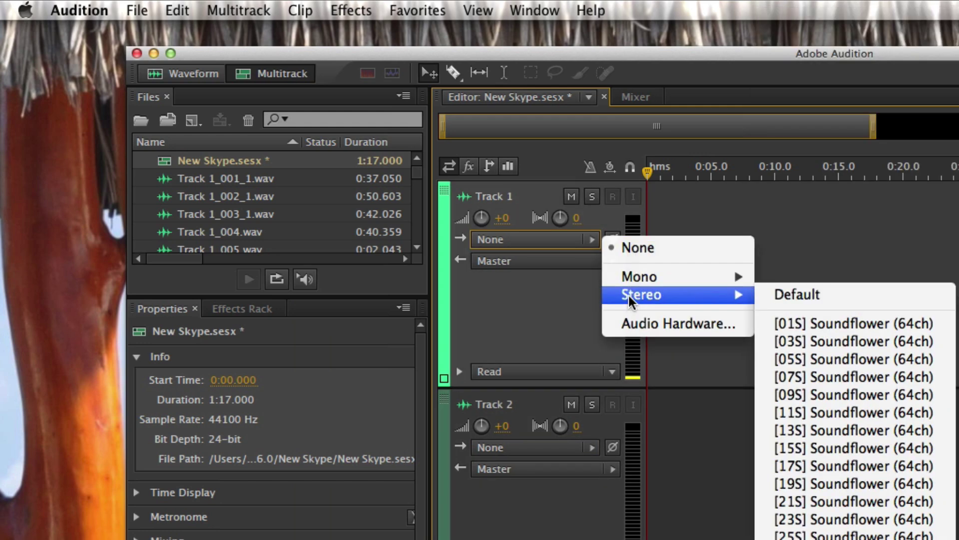
pyautogui.click(828, 325)
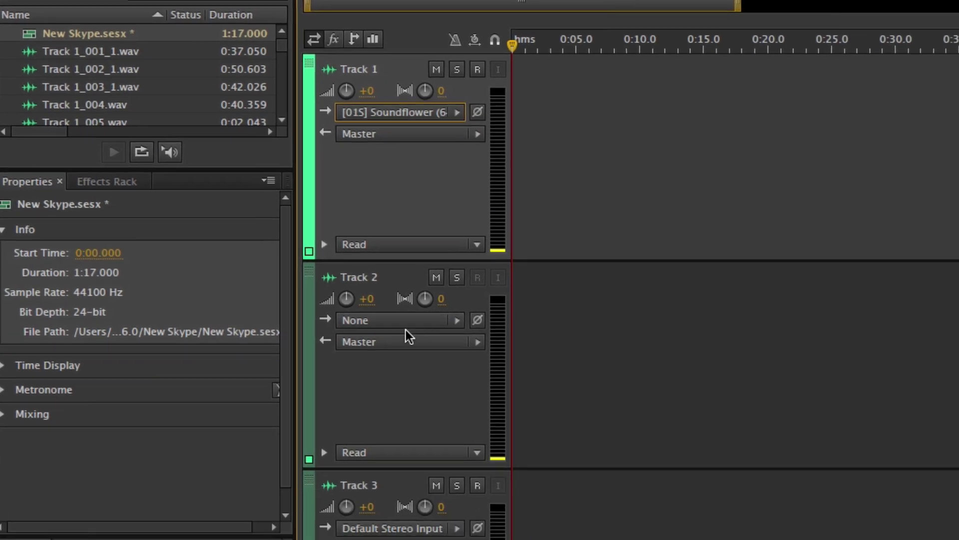
pyautogui.click(556, 446)
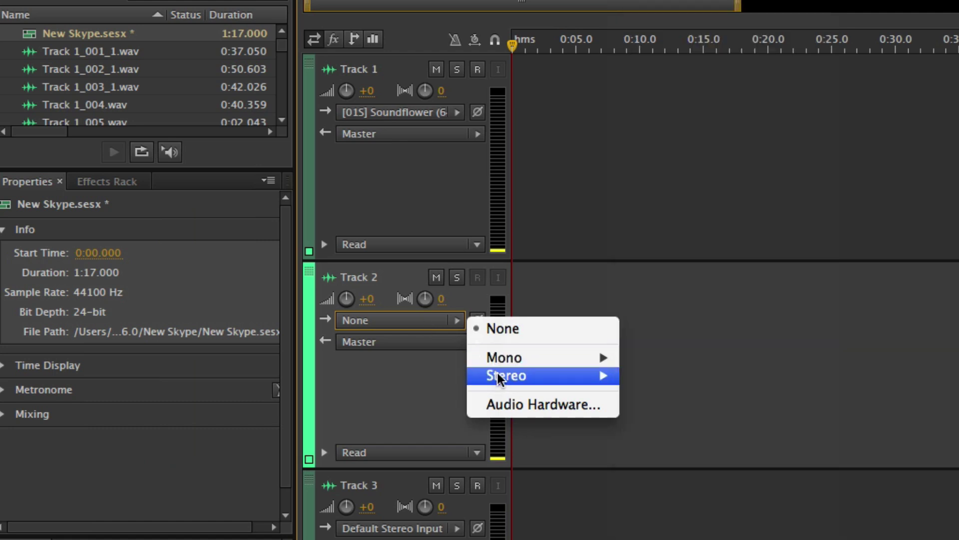
pyautogui.moveTo(497, 374)
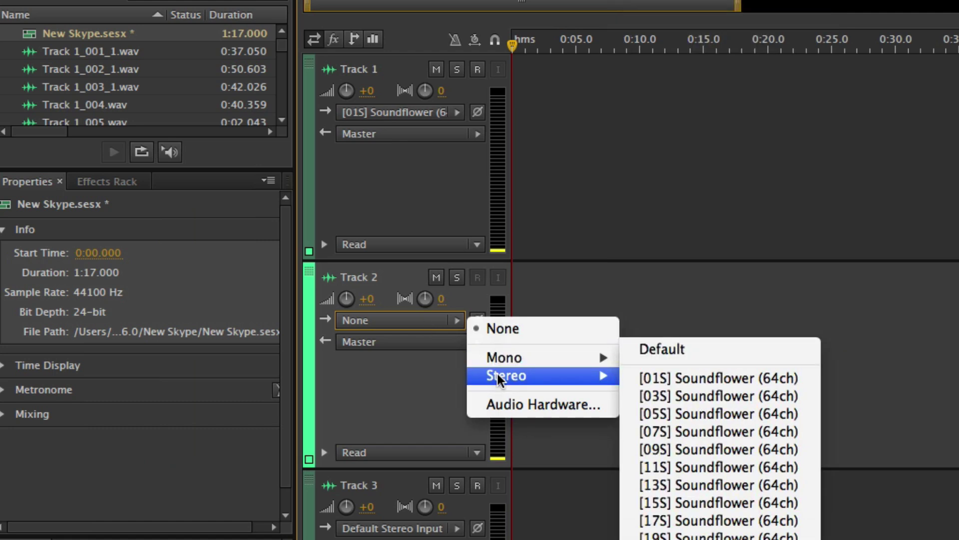
pyautogui.click(758, 395)
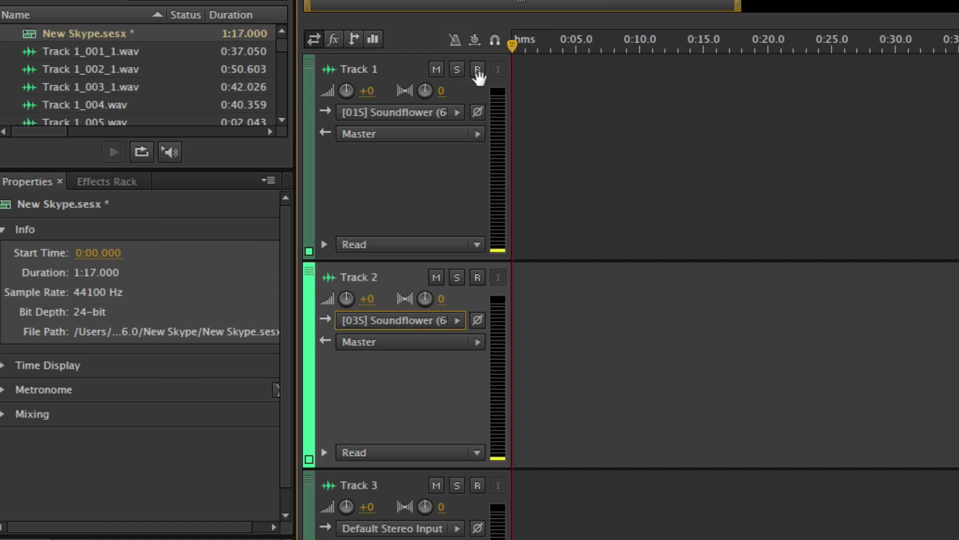
pyautogui.click(478, 71)
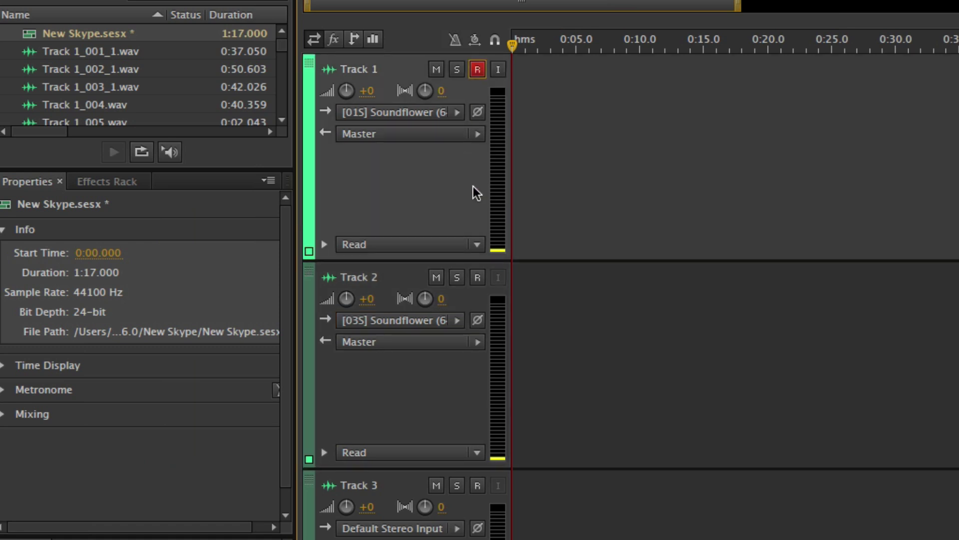
pyautogui.click(478, 277)
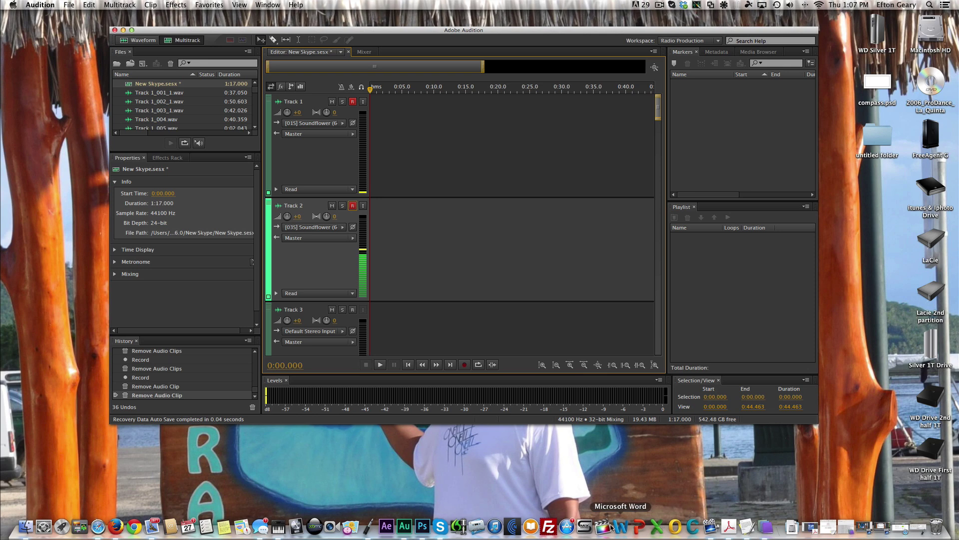
# Bring Skype forward, reposition its window, and search contacts for 'echo123'
pyautogui.click(441, 525)
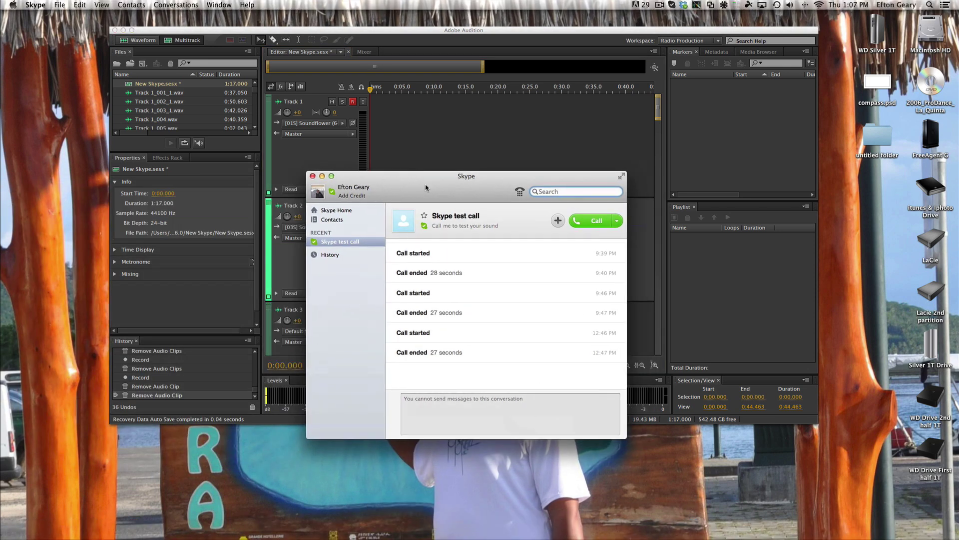
pyautogui.moveTo(468, 189); pyautogui.dragTo(605, 178)
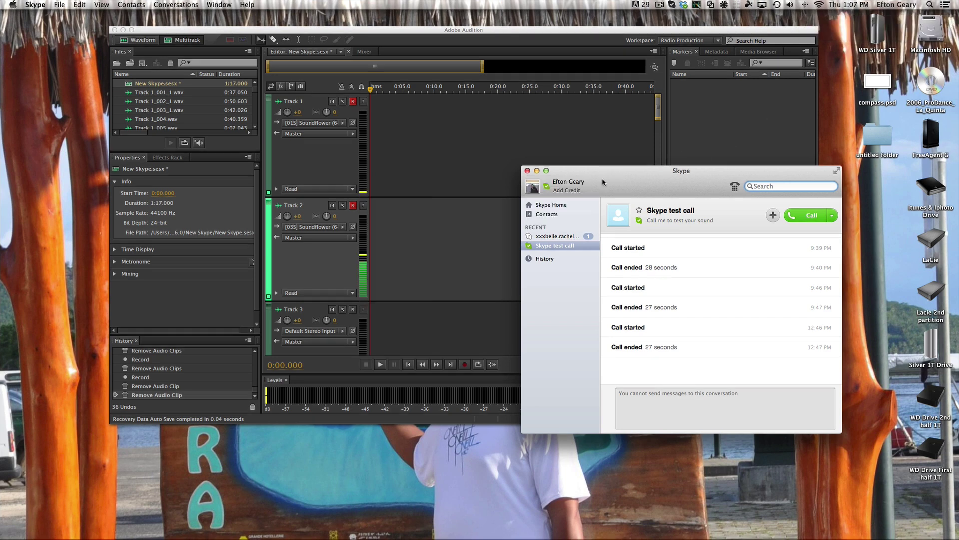
pyautogui.moveTo(601, 178); pyautogui.dragTo(567, 166)
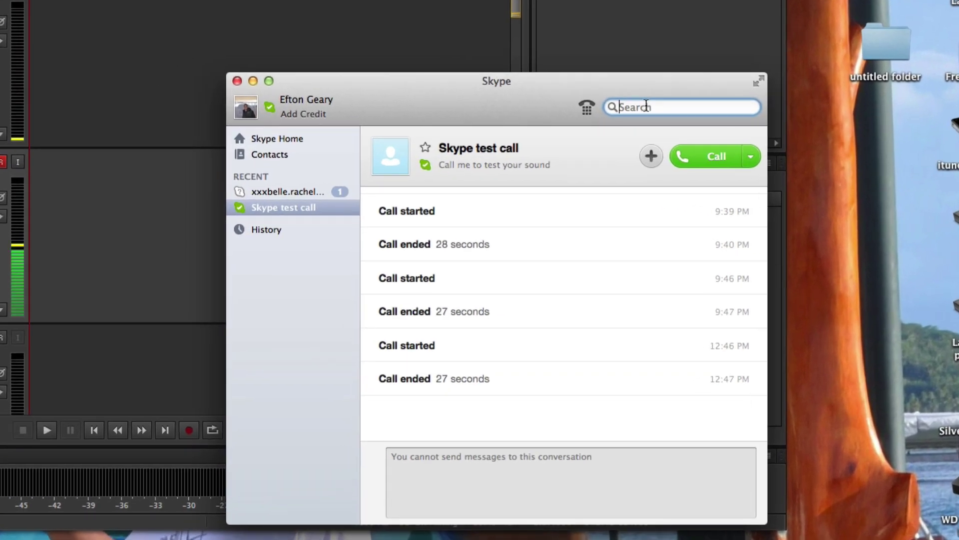
pyautogui.write('echo')
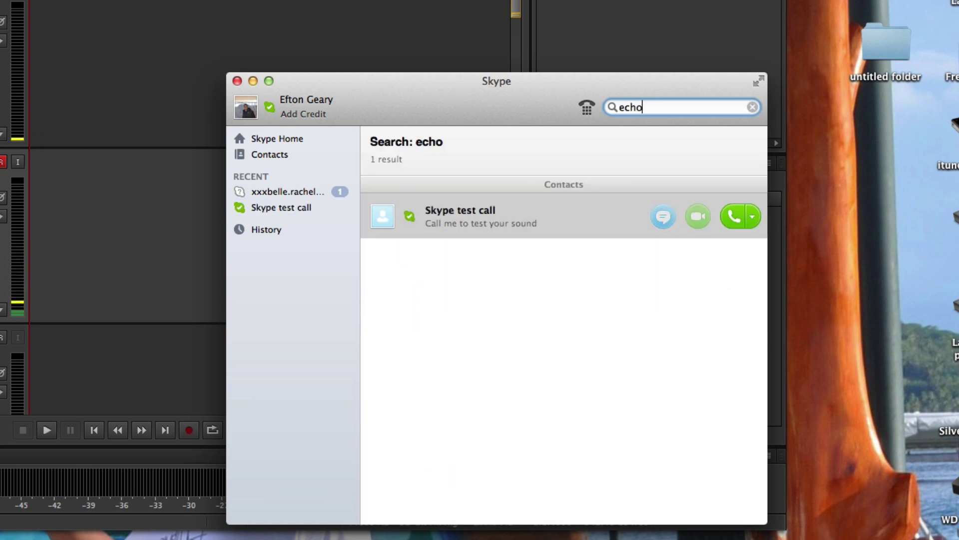
pyautogui.write('123')
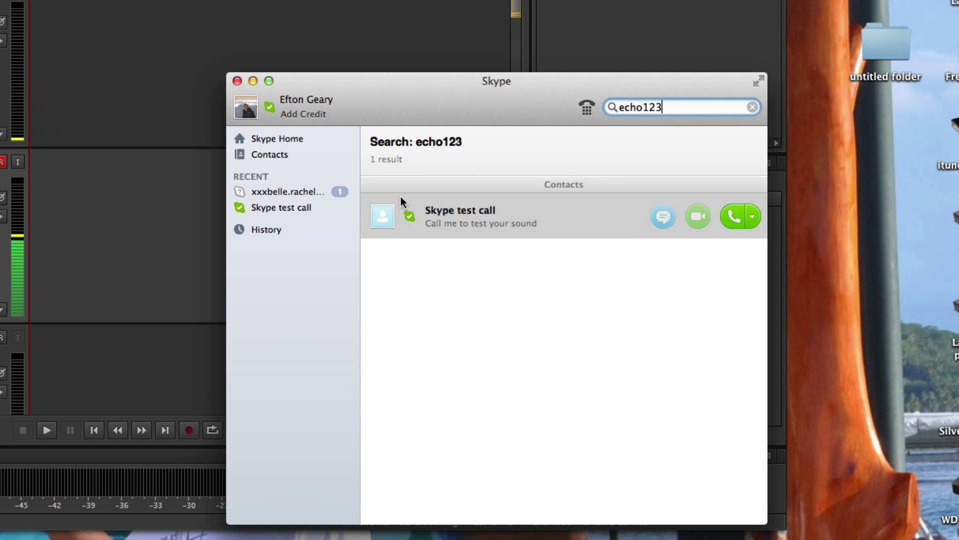
pyautogui.moveTo(454, 86); pyautogui.dragTo(565, 85)
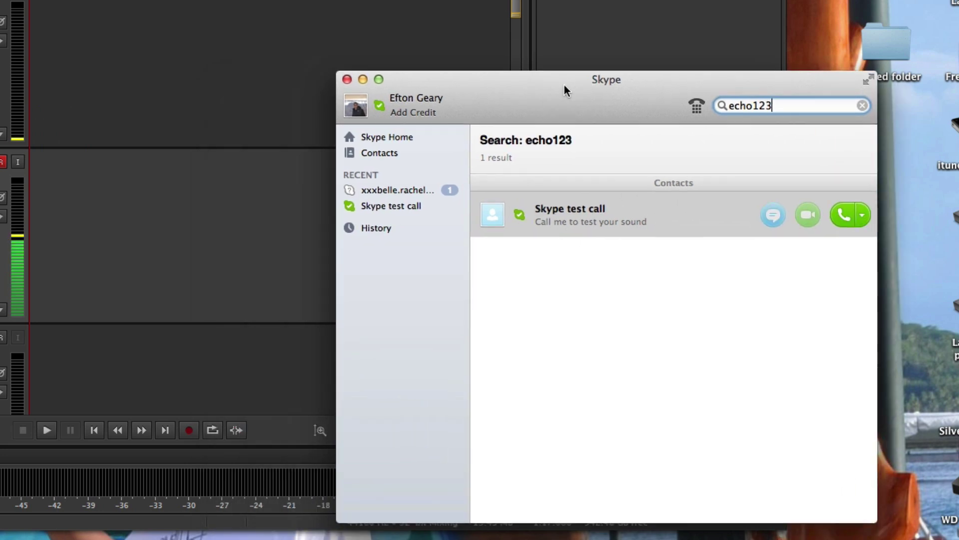
# Start Audition recording and call the Skype test call contact, moving Skype aside to keep the tracks visible
pyautogui.click(188, 431)
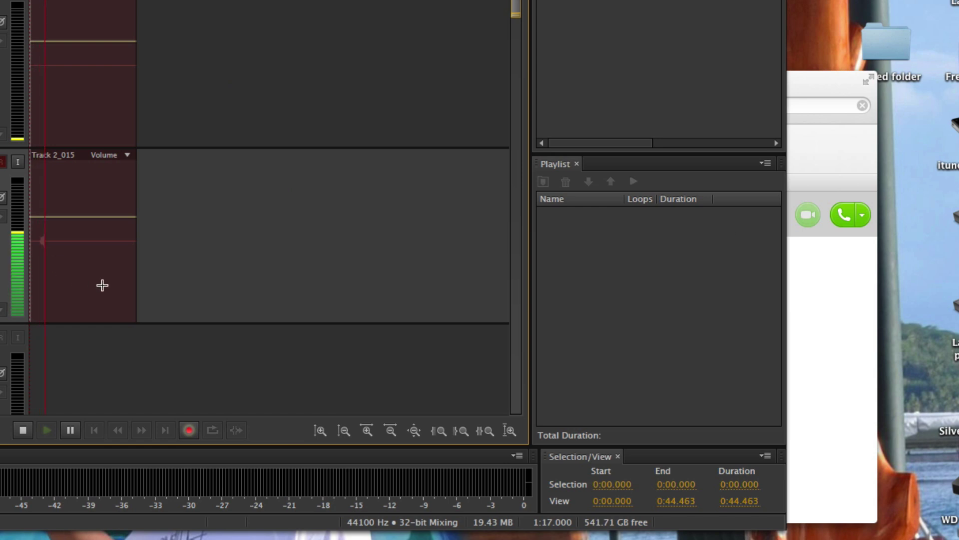
pyautogui.click(802, 80)
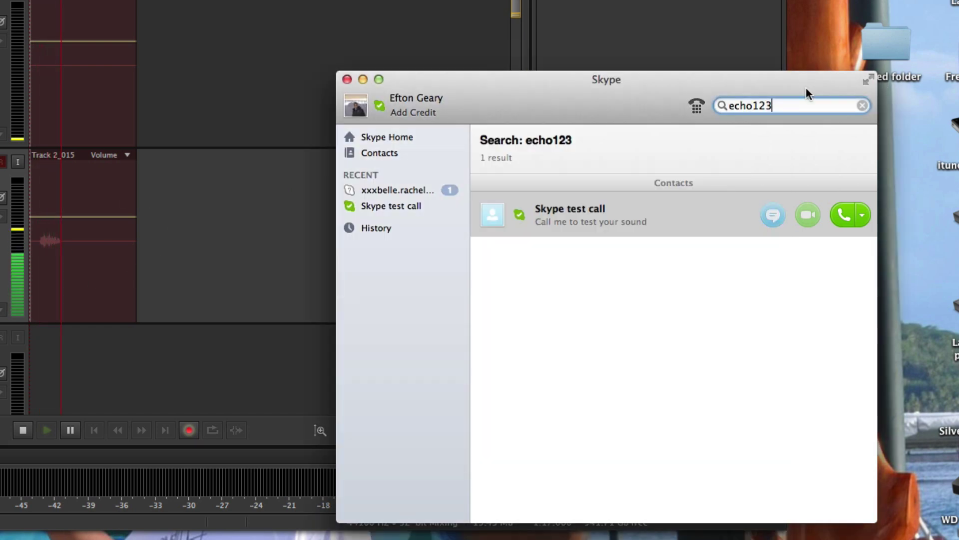
pyautogui.click(839, 214)
pyautogui.click(838, 211)
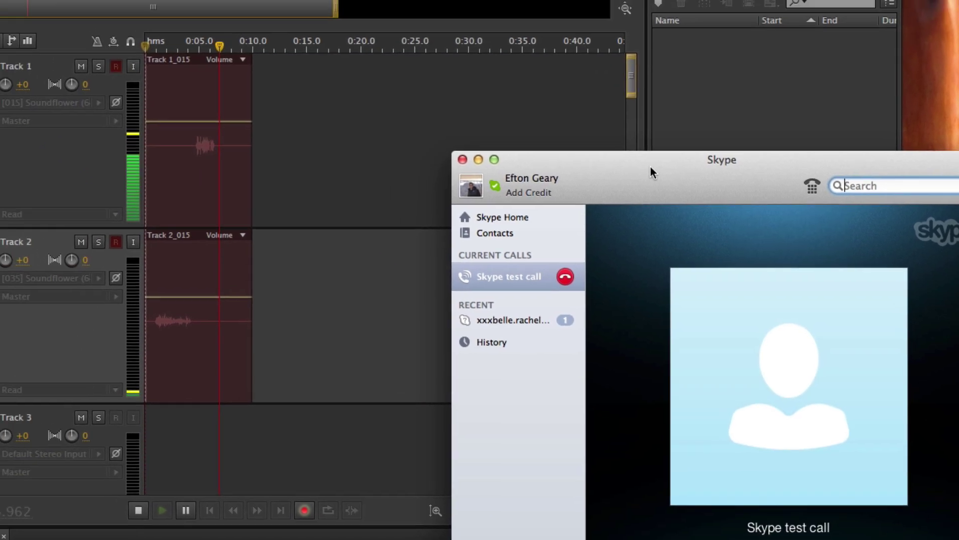
pyautogui.moveTo(535, 85); pyautogui.dragTo(786, 33)
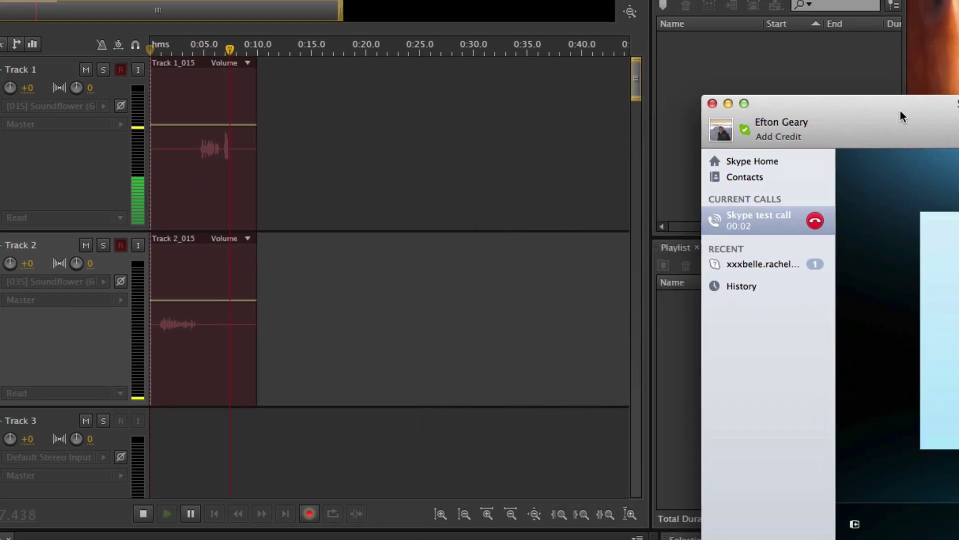
pyautogui.moveTo(900, 111); pyautogui.dragTo(805, 196)
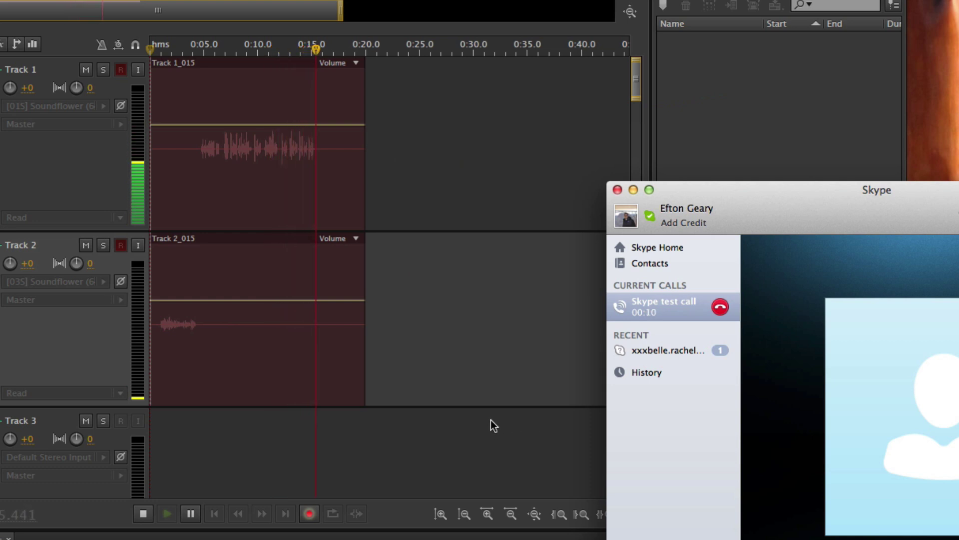
pyautogui.moveTo(785, 207); pyautogui.dragTo(755, 170)
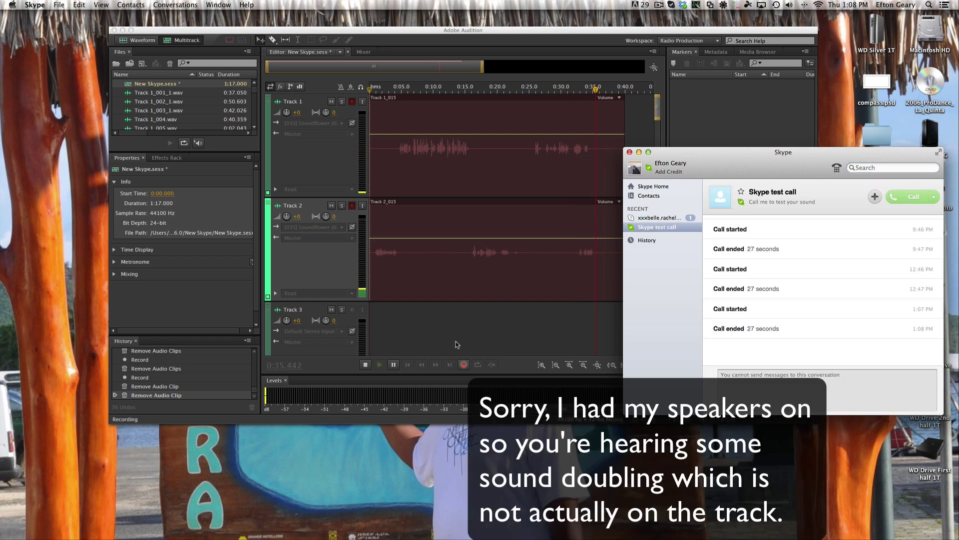
# Stop recording, return the playhead to the start, and play back the recorded call clips
pyautogui.click(477, 367)
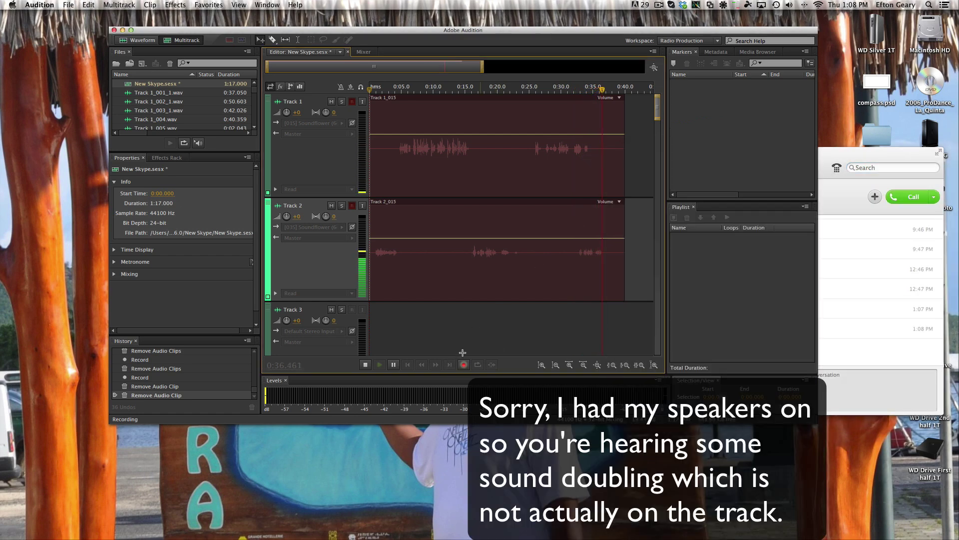
pyautogui.click(366, 366)
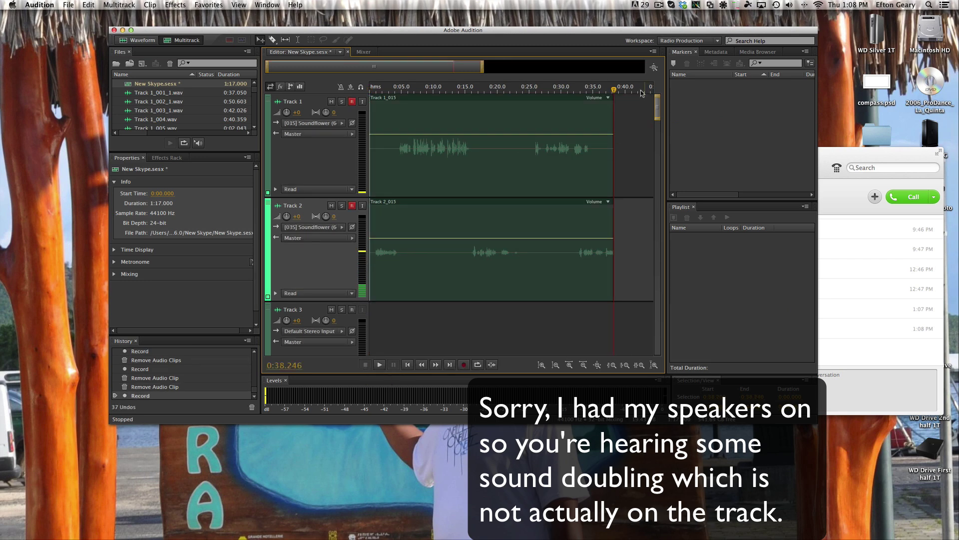
pyautogui.click(412, 367)
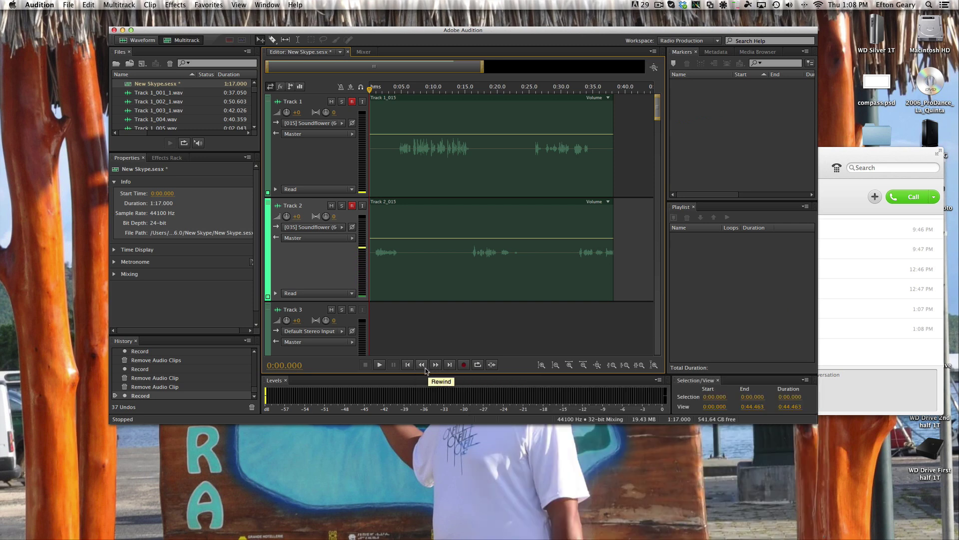
pyautogui.click(379, 365)
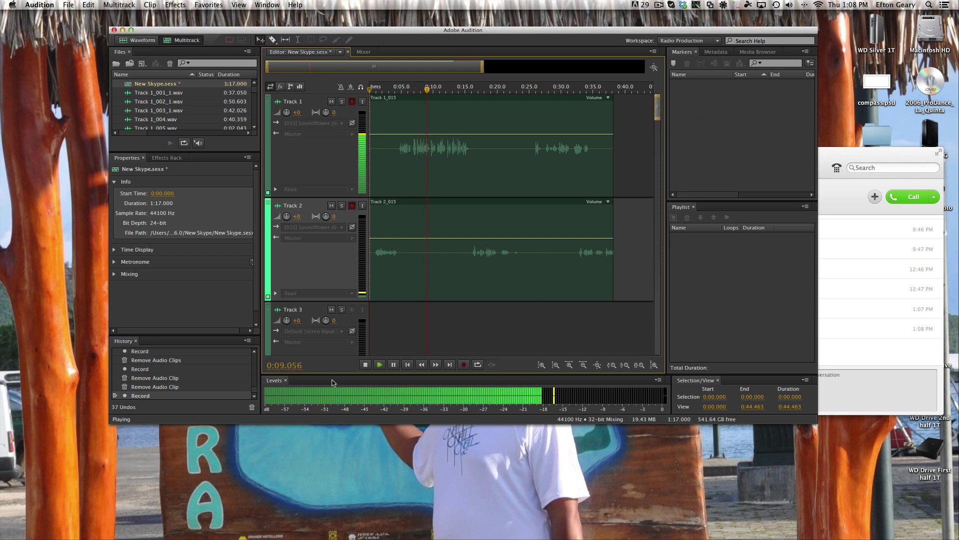
pyautogui.click(366, 365)
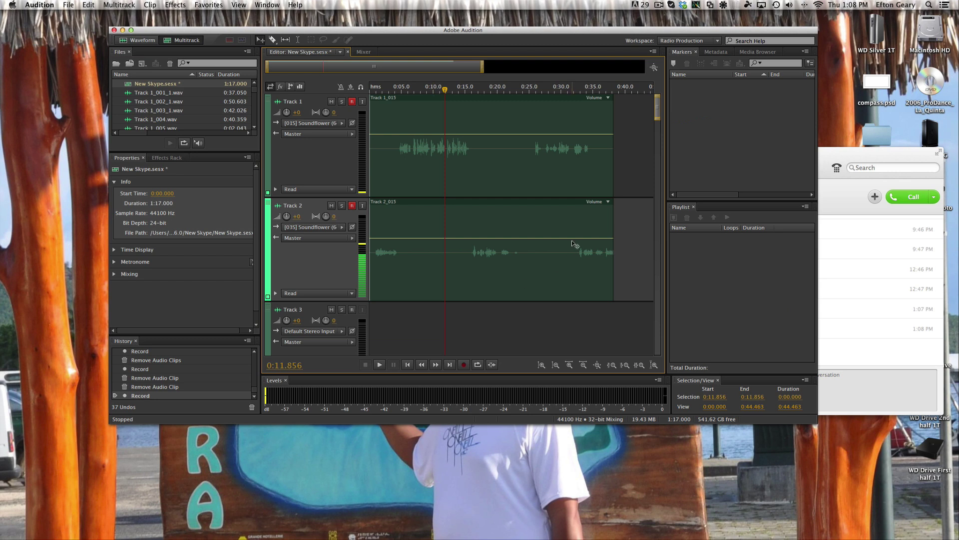